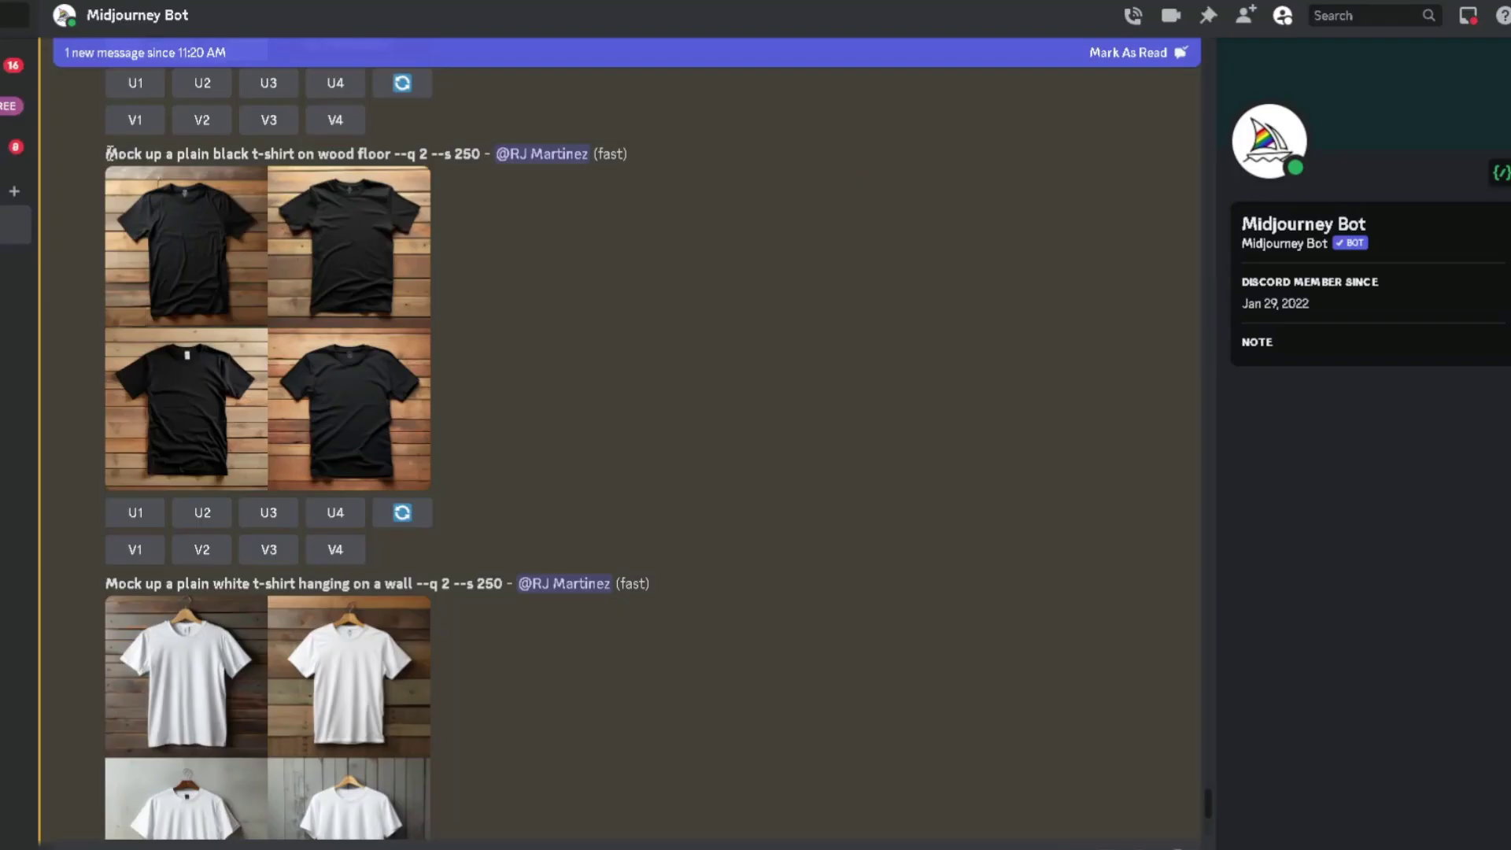
Highlight the black t-shirt wood floor prompt text to review its wording.
left_click_drag(171, 185, 418, 175)
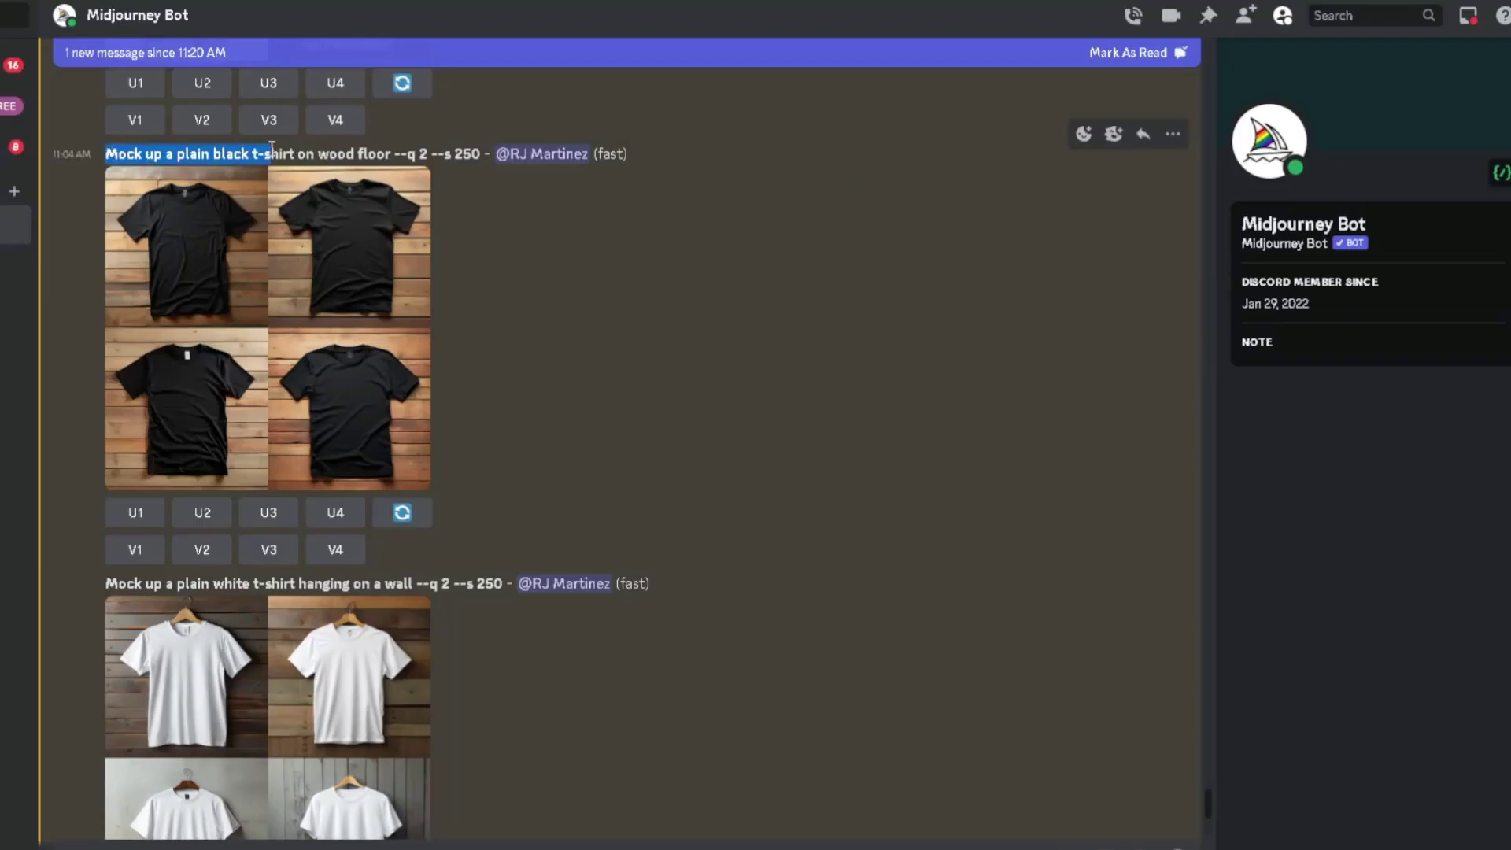
left_click_drag(272, 148, 207, 156)
double_click(232, 151)
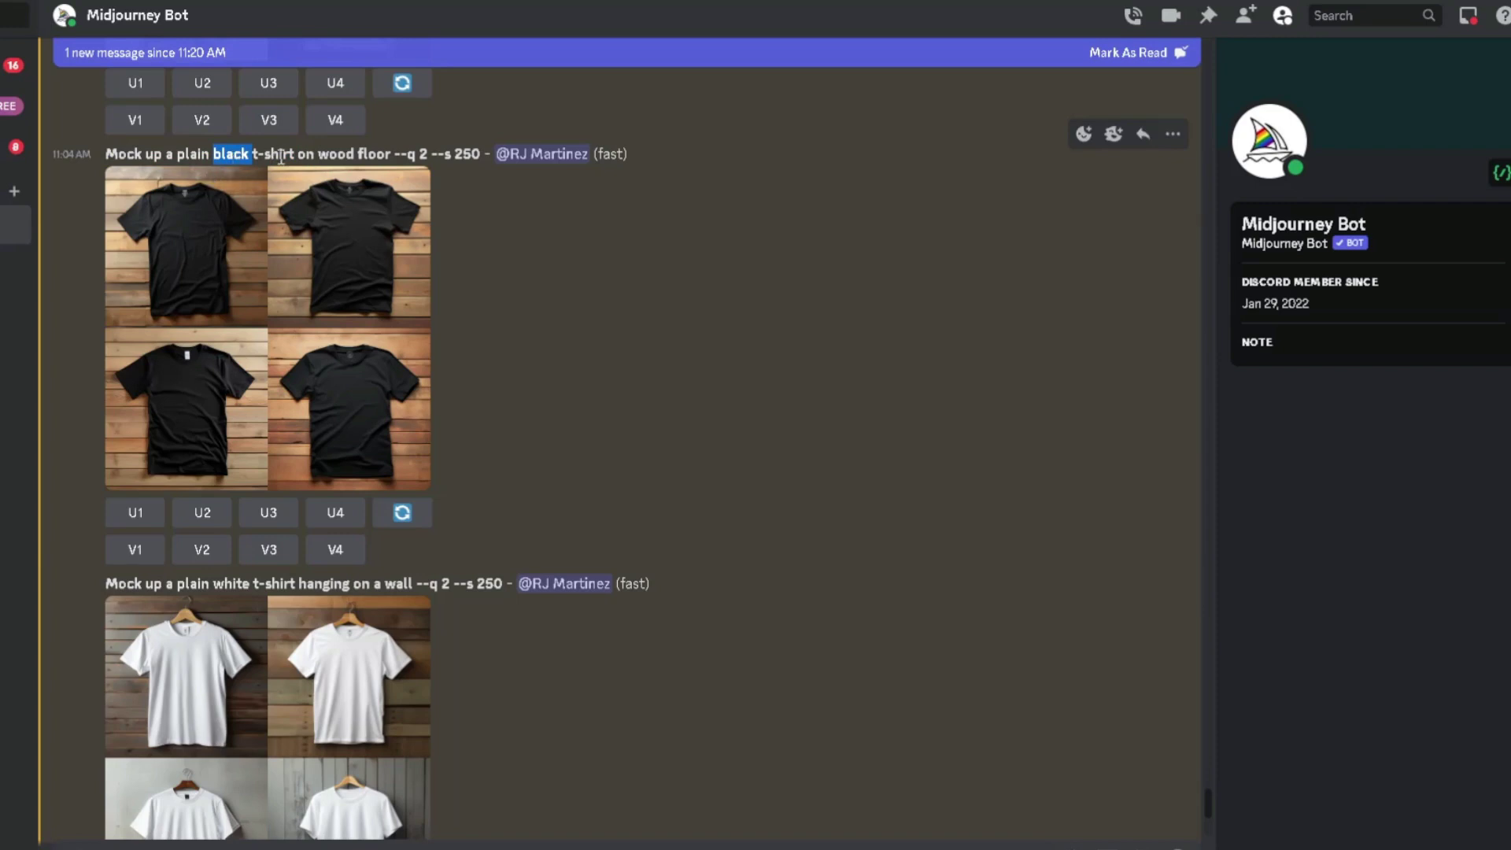
left_click(322, 151)
left_click_drag(319, 153, 390, 155)
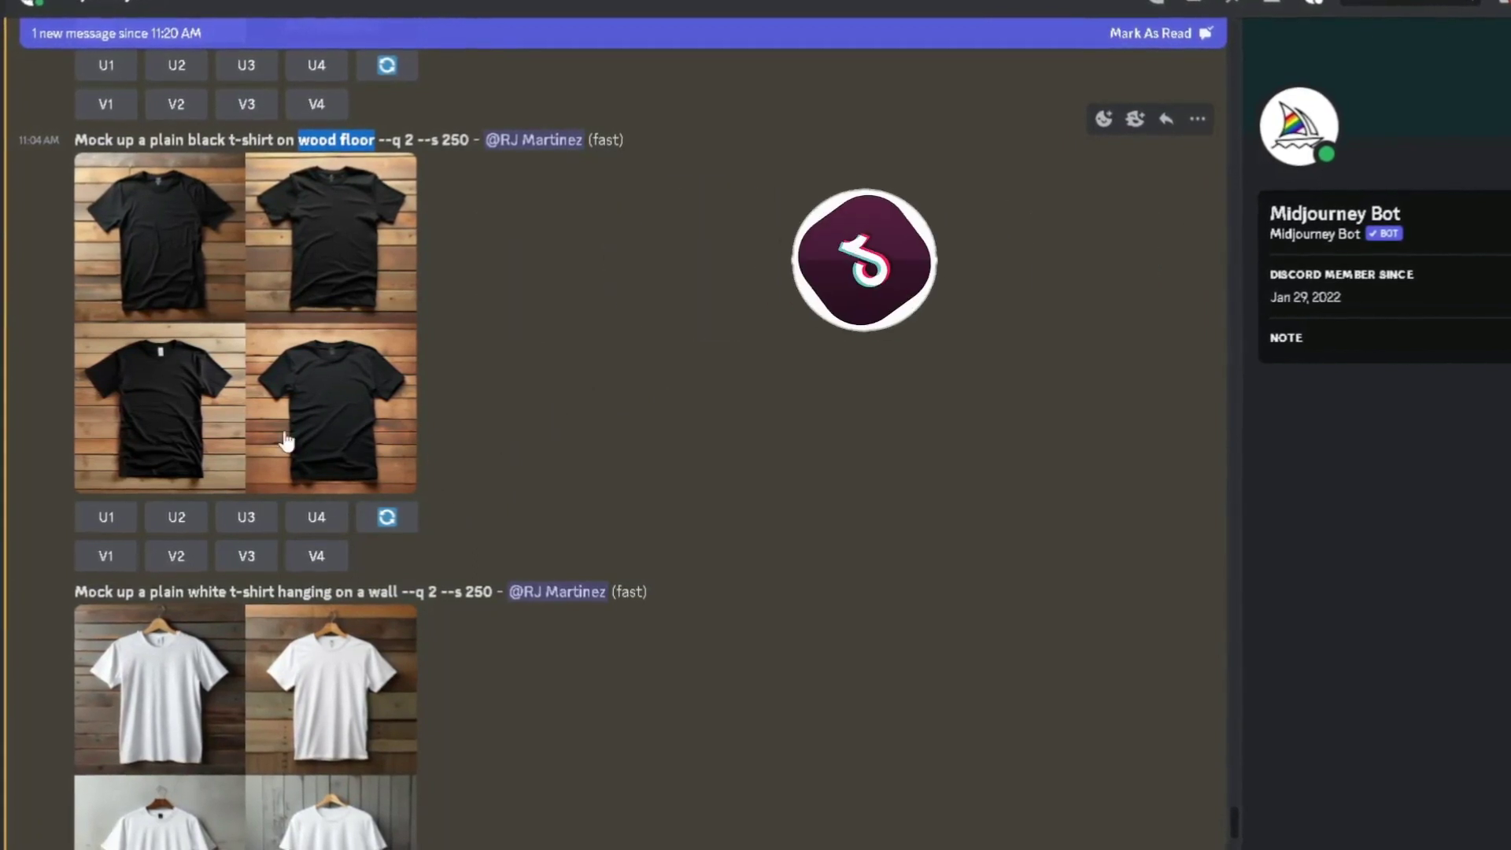
scroll(543, 628, "down", 2)
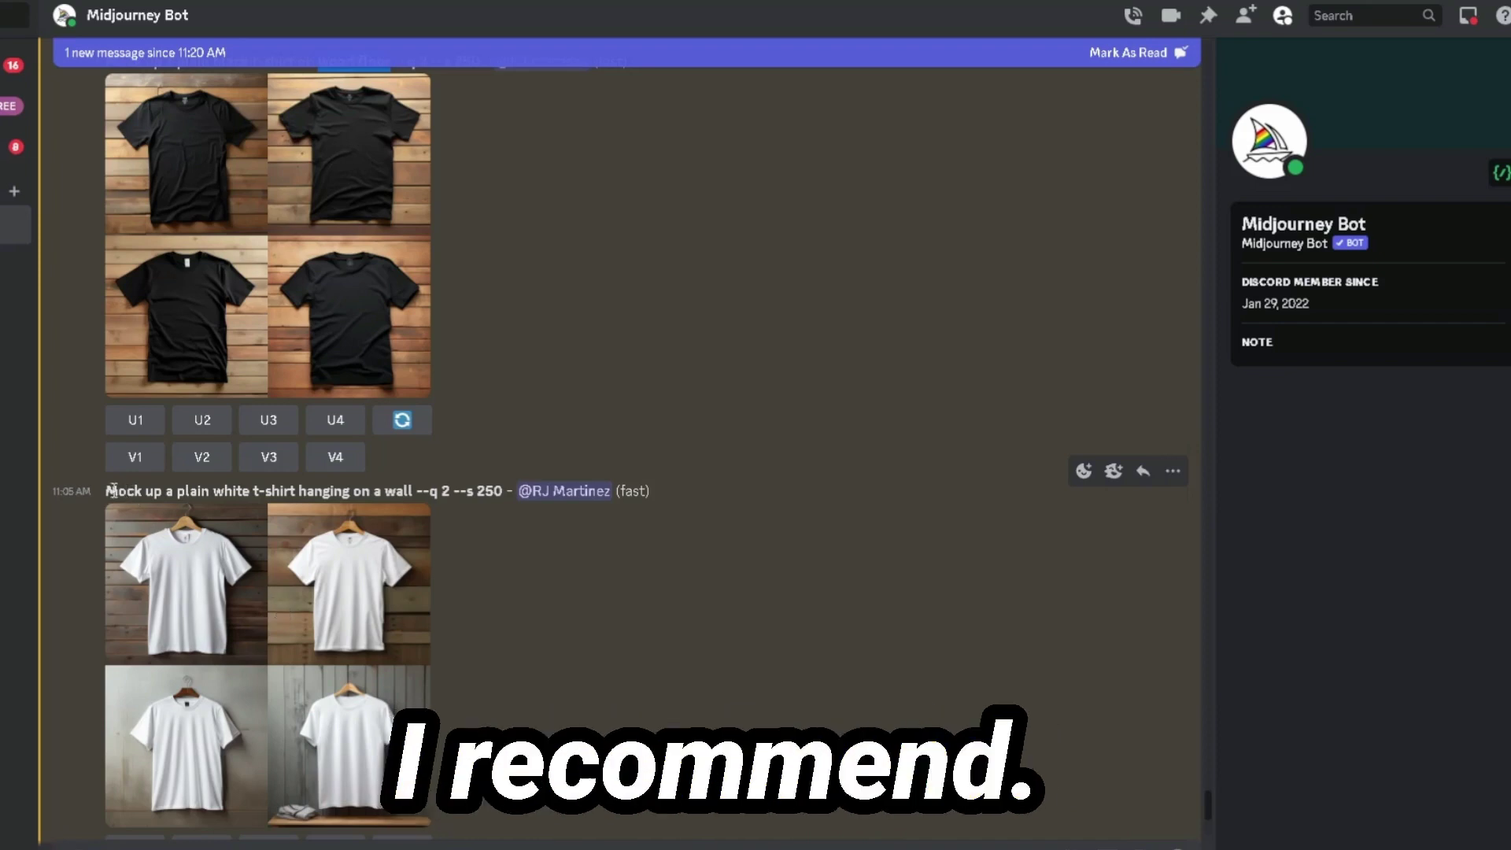
Review the Mock prompt and the 4th of July themed image grid.
left_click_drag(106, 491, 412, 494)
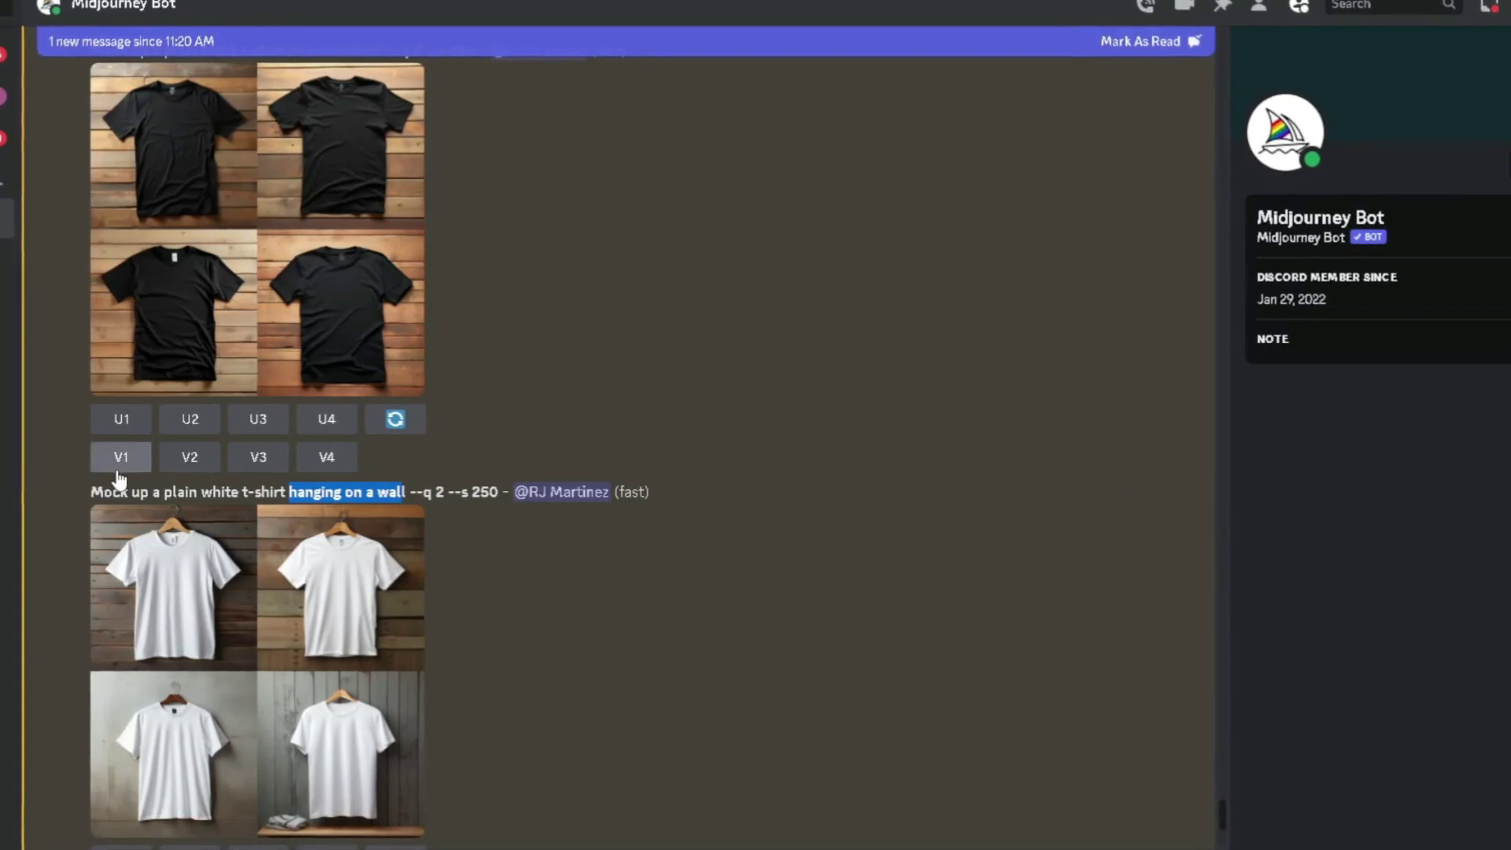
scroll(624, 653, "down", 2)
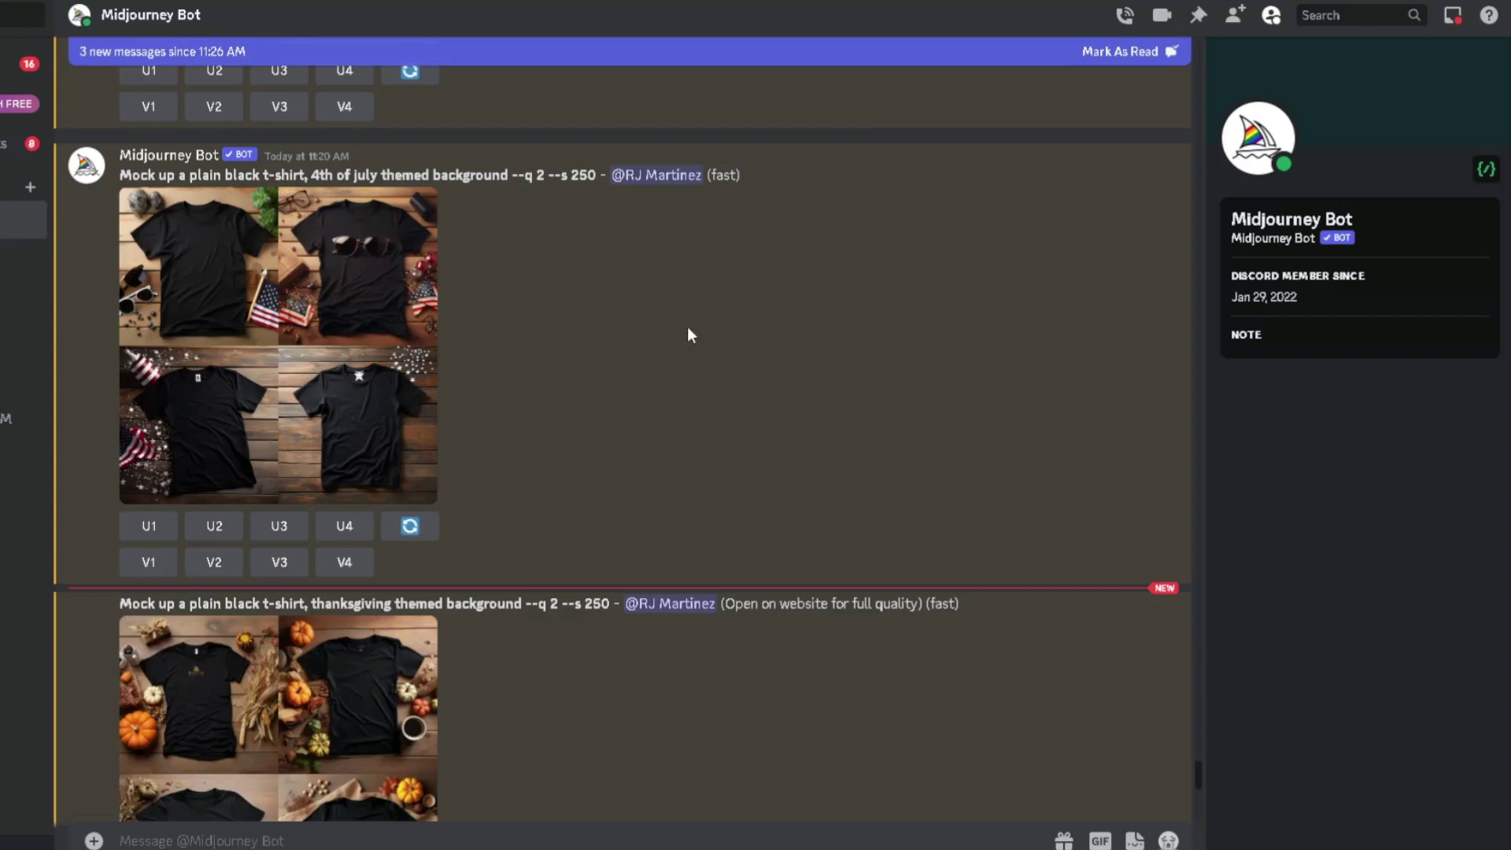
left_click(399, 329)
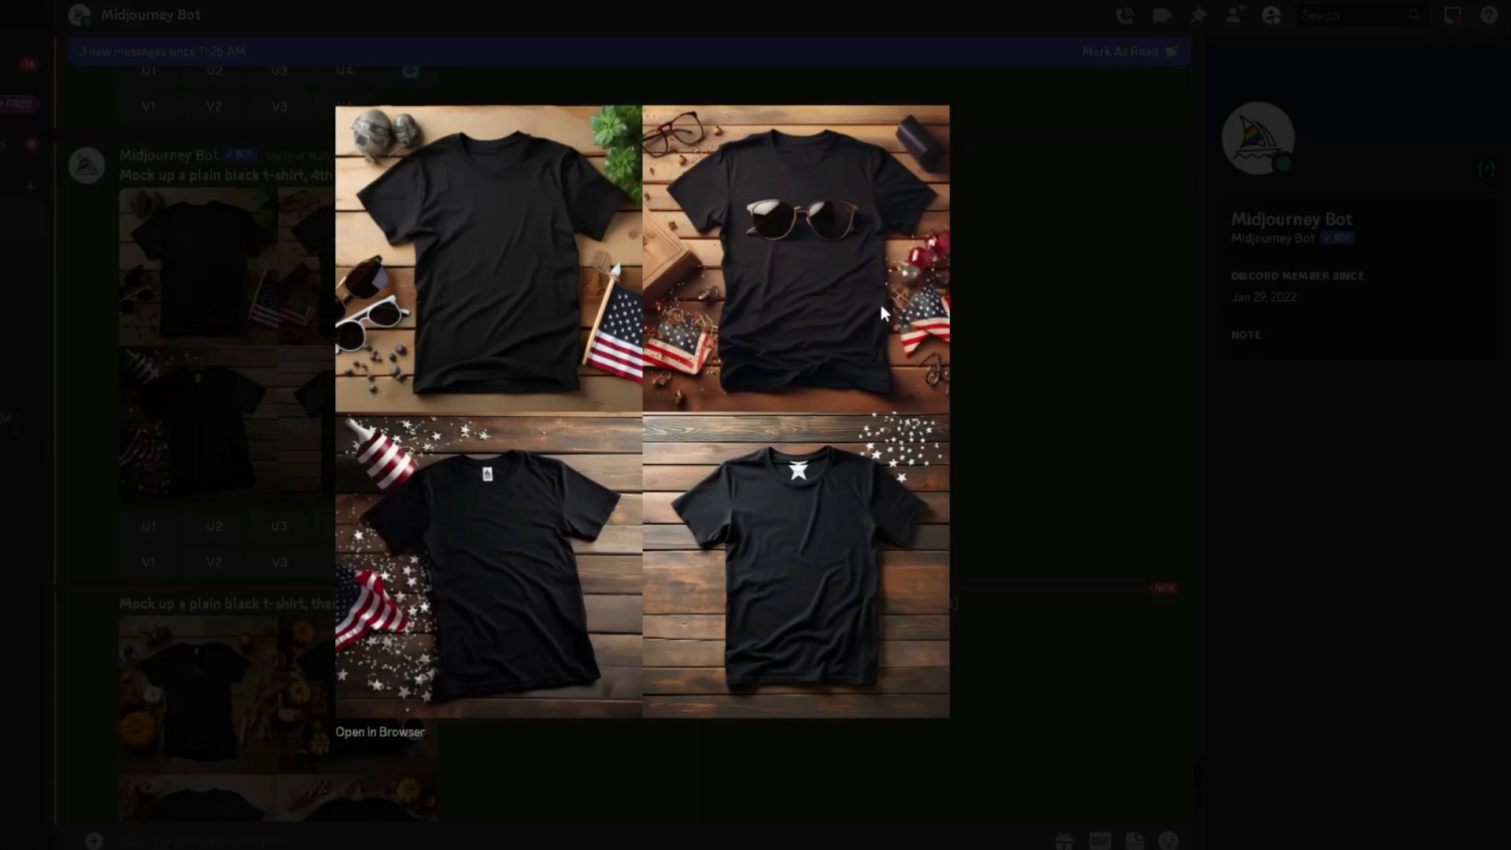
left_click(1045, 384)
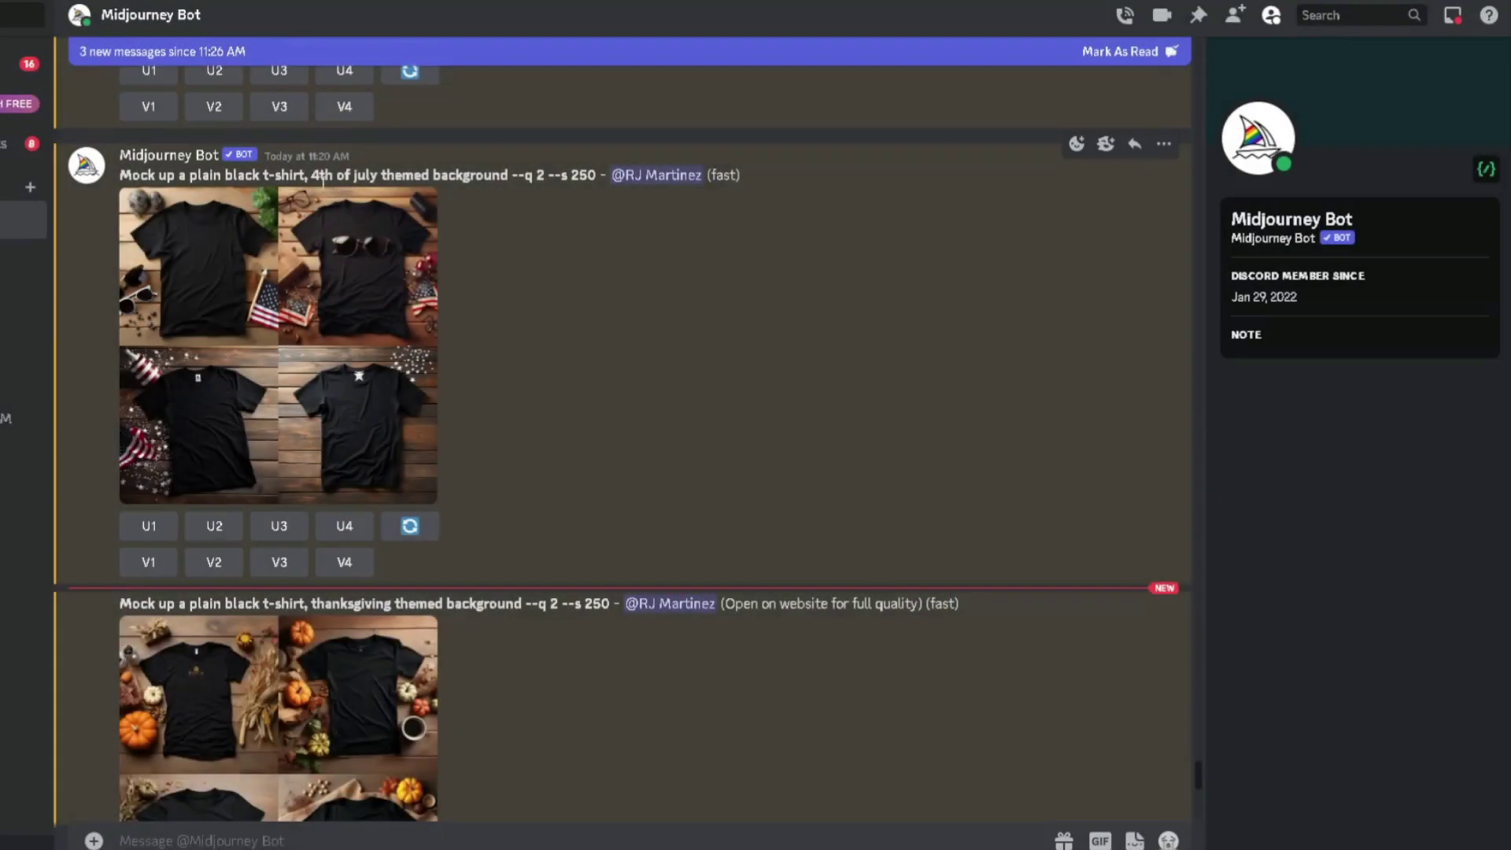
left_click_drag(311, 174, 355, 174)
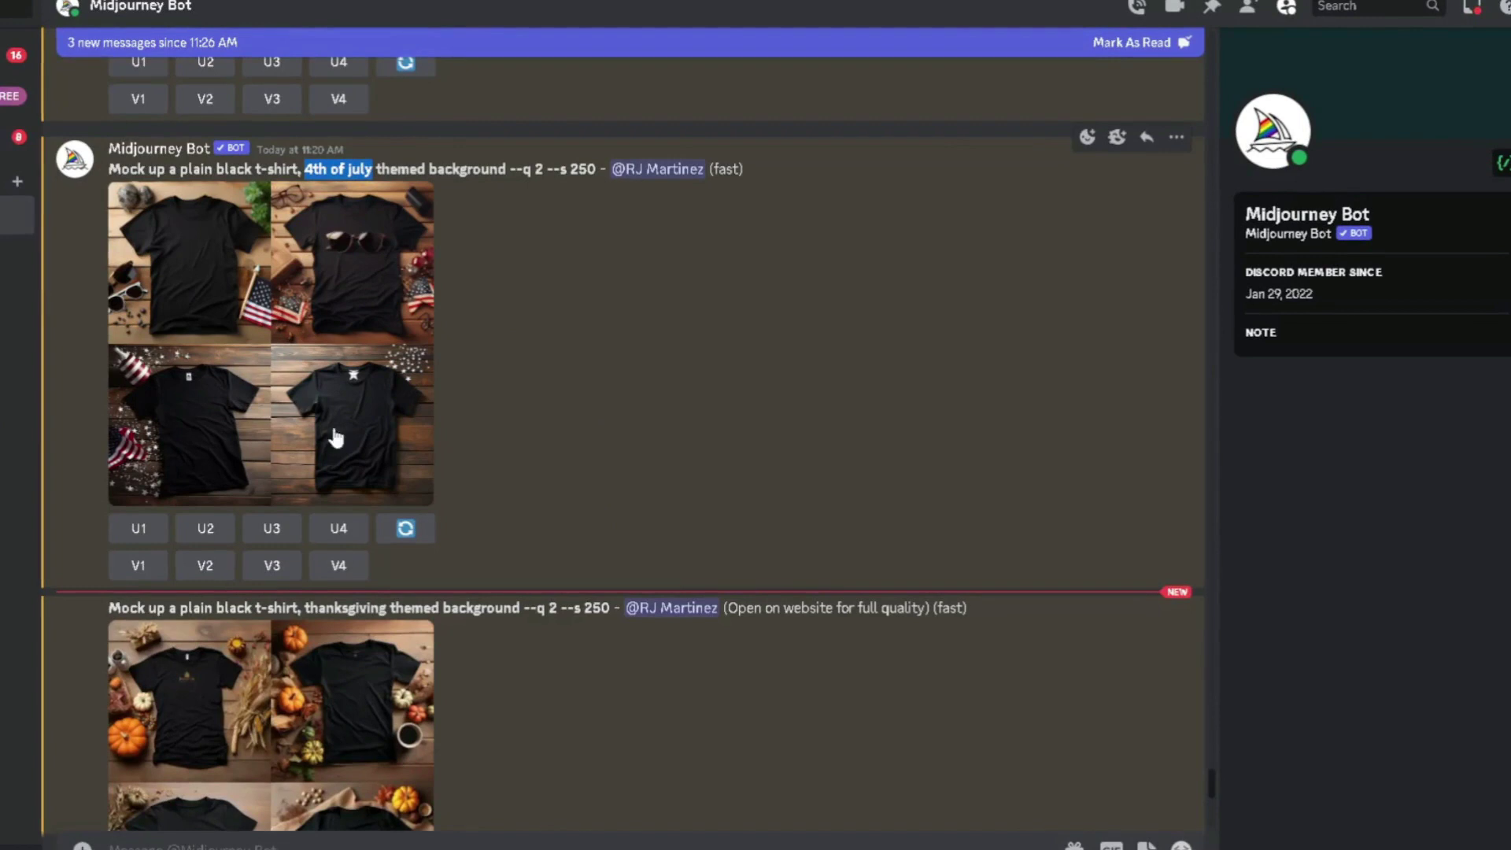
Preview the Thanksgiving and Christmas themed image grids and their prompt.
scroll(627, 439, "down", 3)
scroll(669, 465, "down", 2)
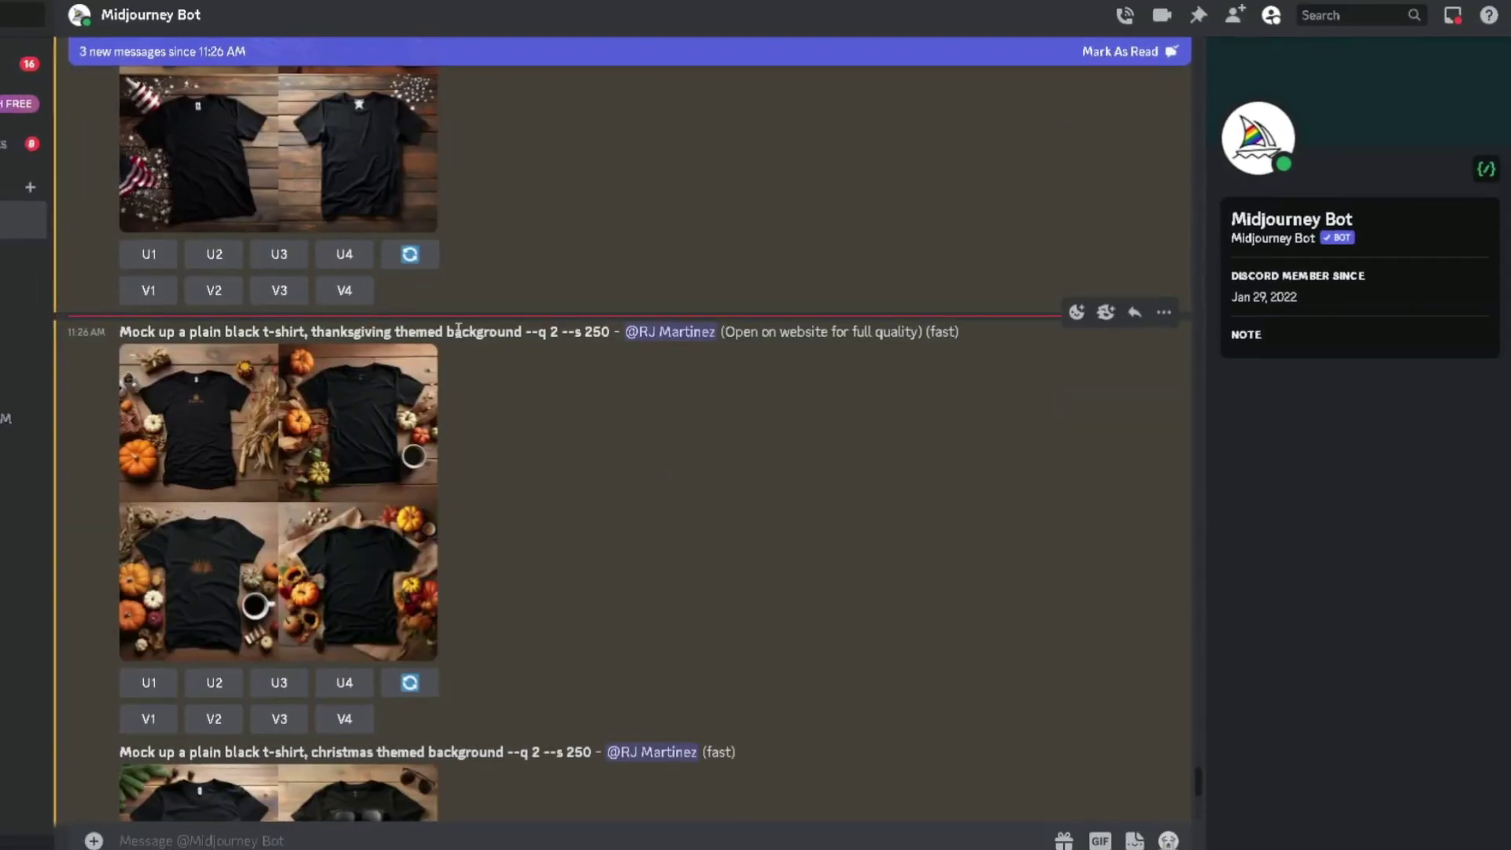
left_click(334, 462)
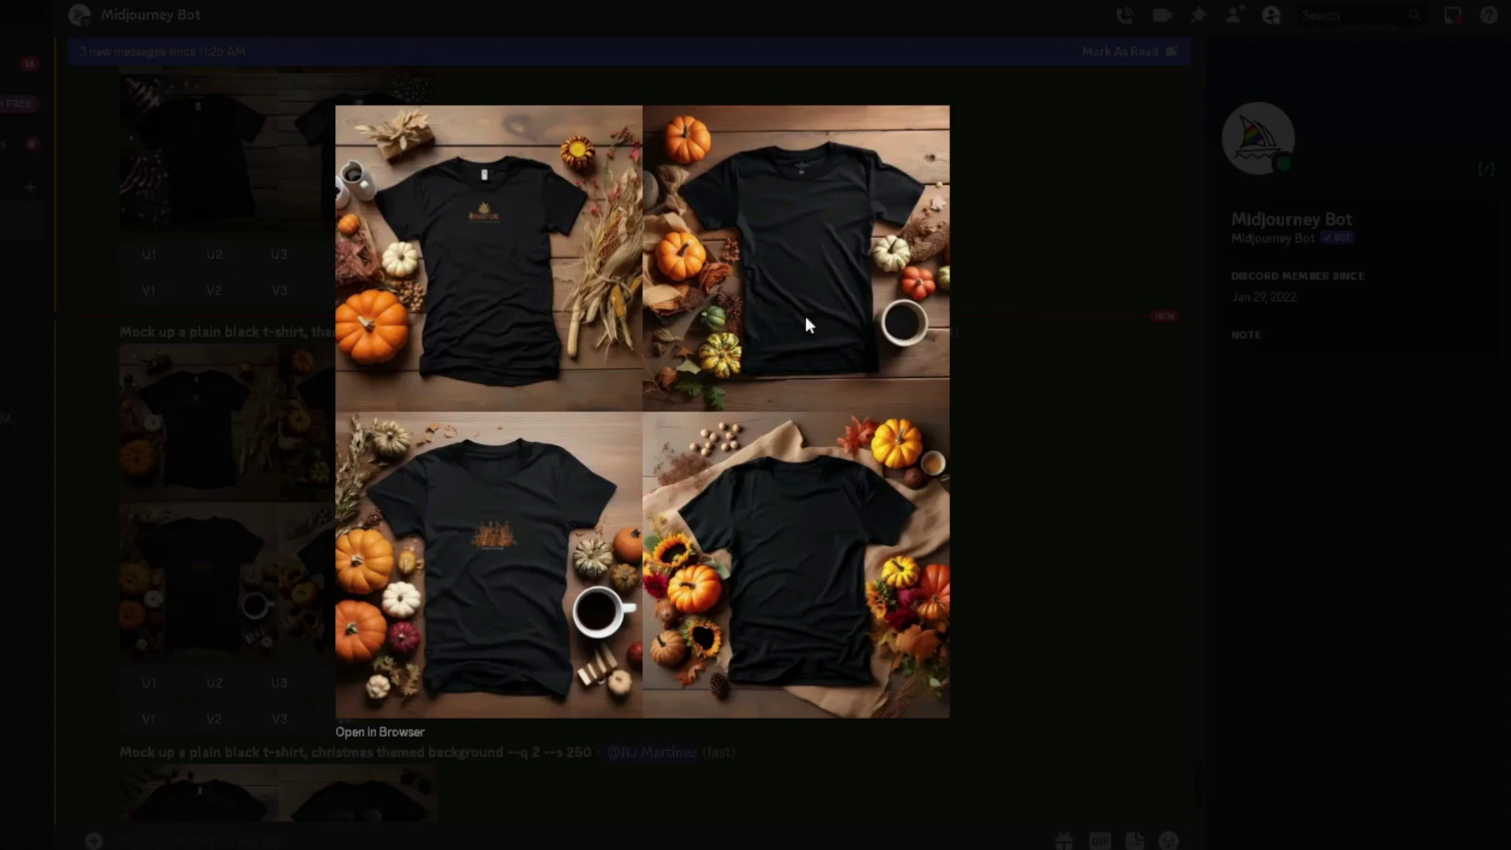
key("Escape")
scroll(815, 531, "down", 5)
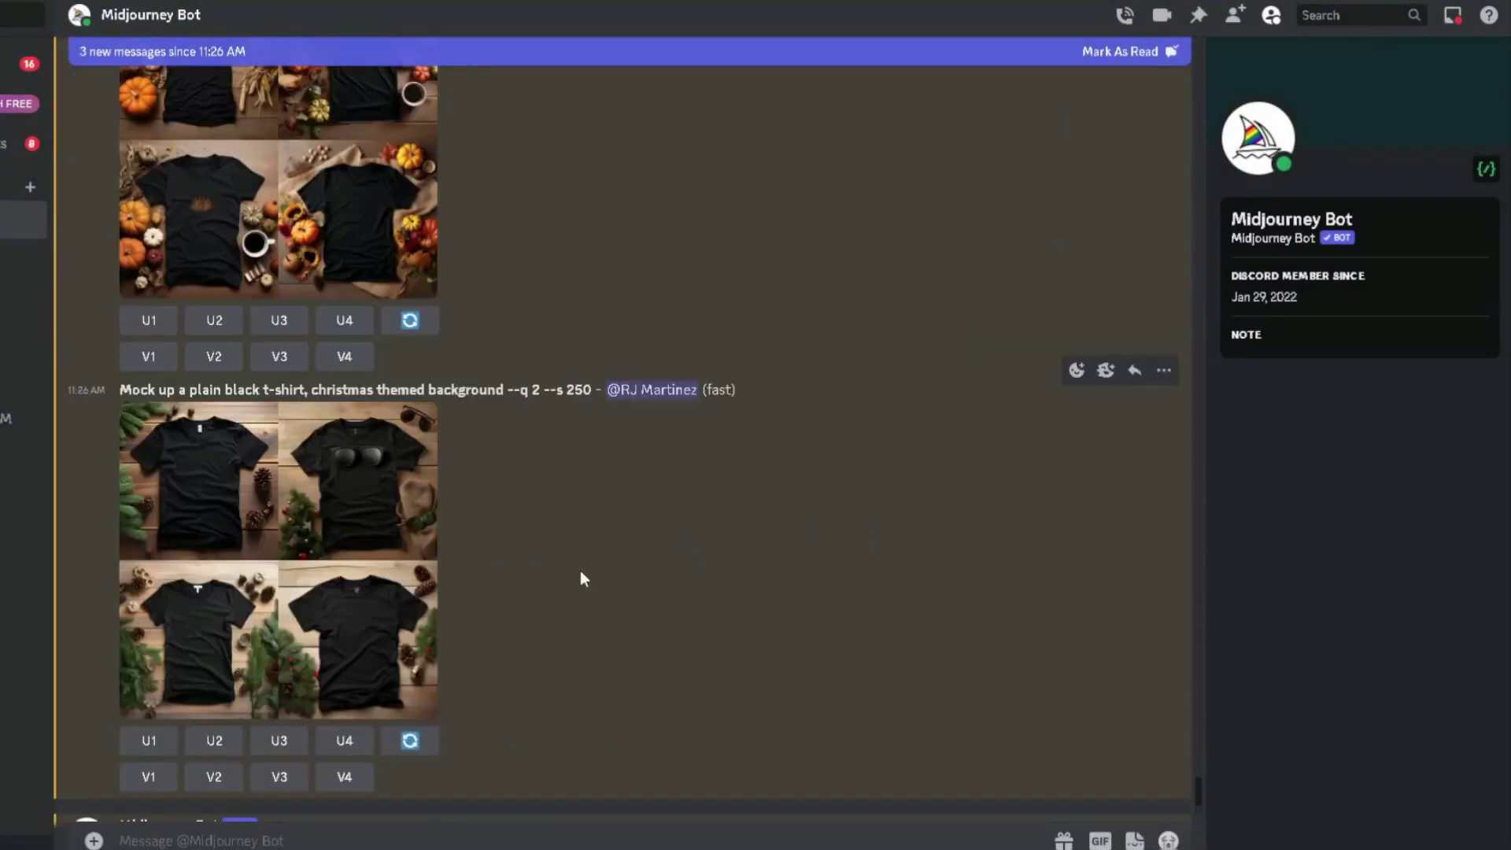
left_click(348, 568)
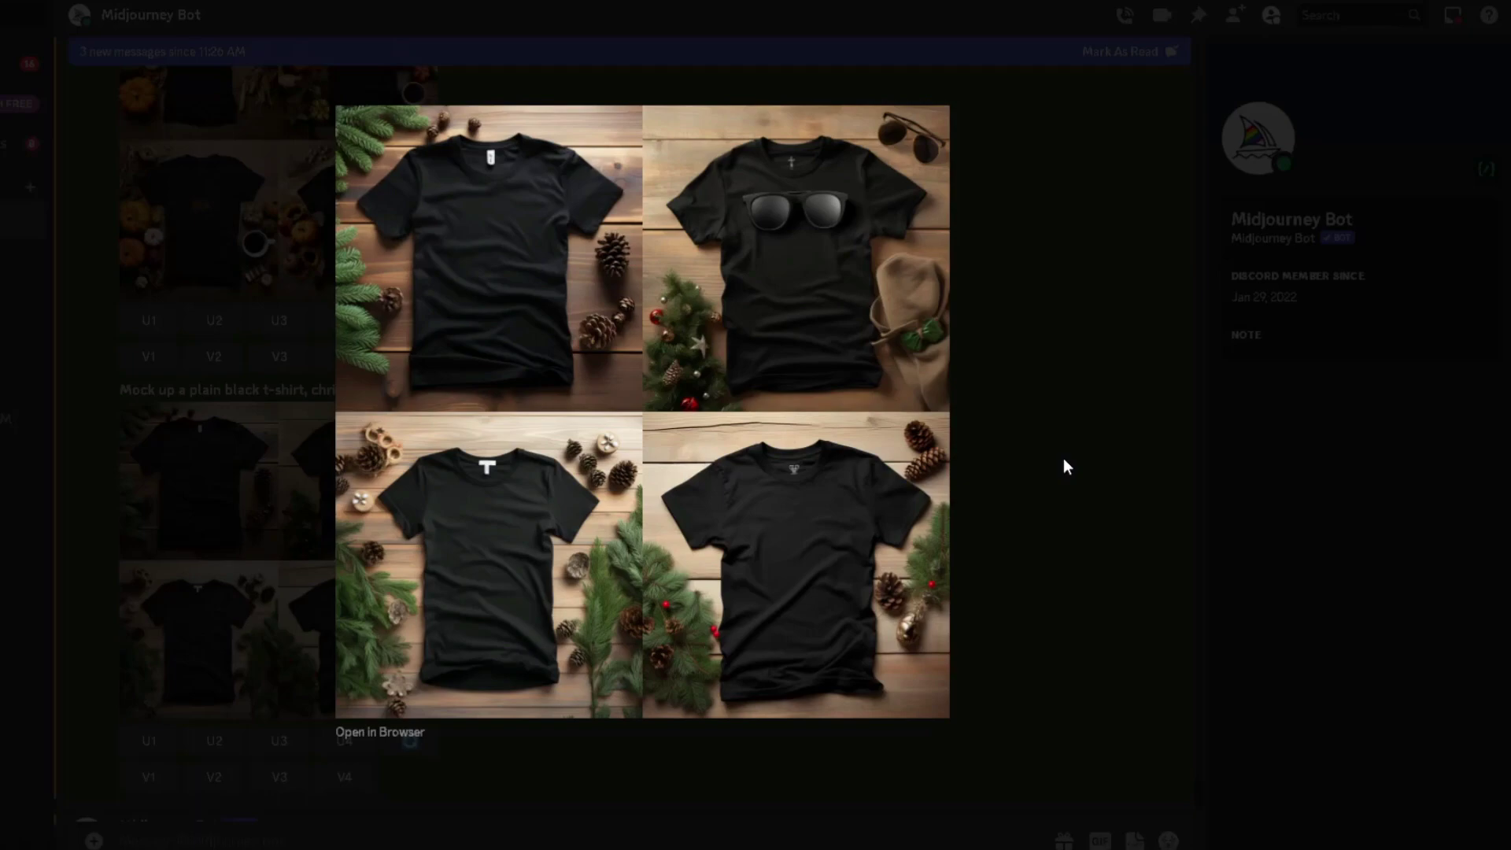
left_click(1055, 459)
left_click_drag(120, 389, 502, 391)
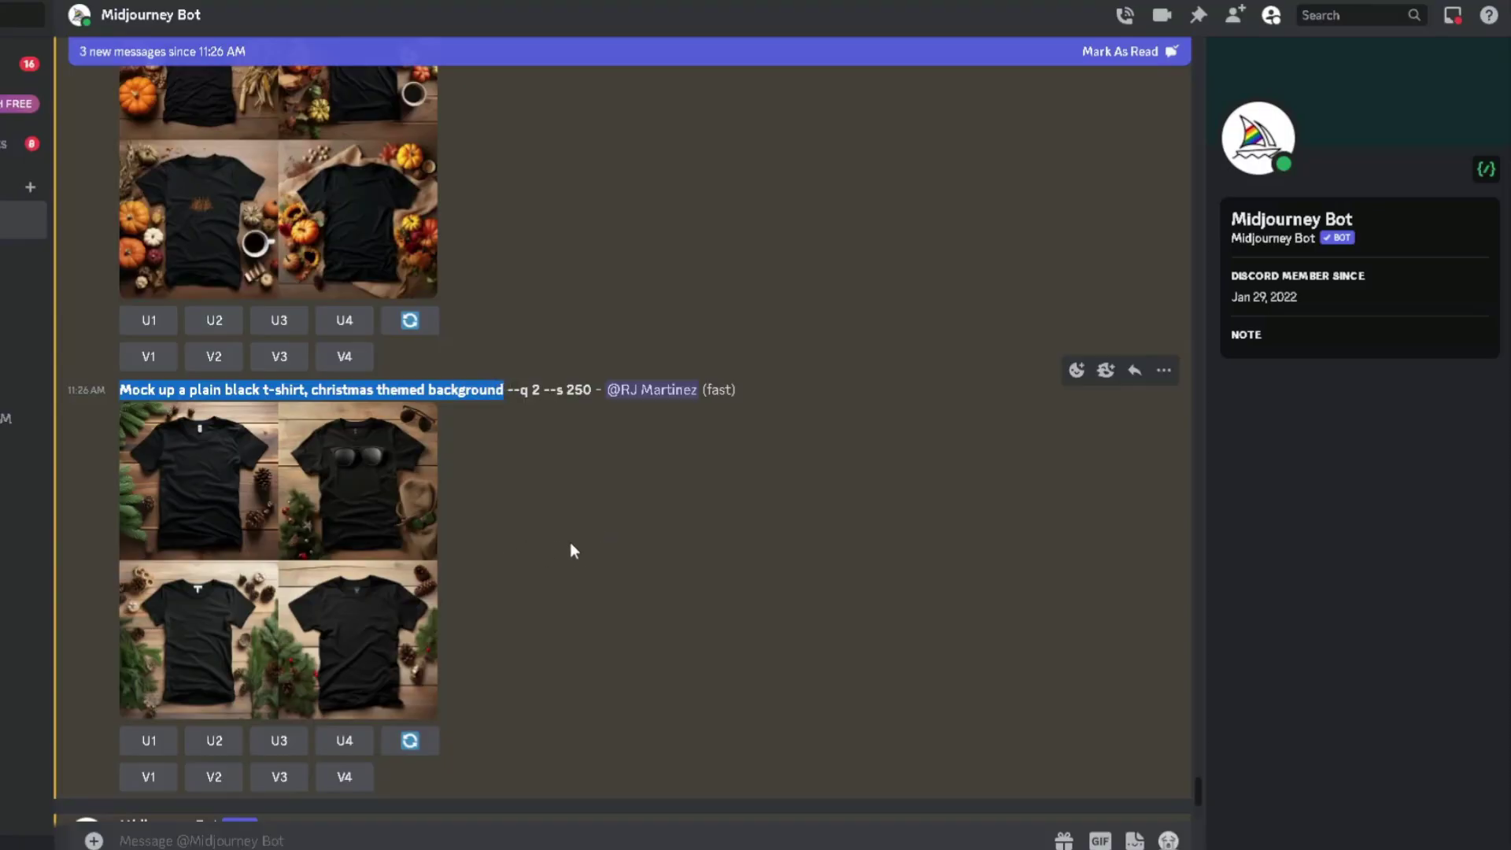
Preview the Easter themed image grid.
scroll(560, 545, "down", 5)
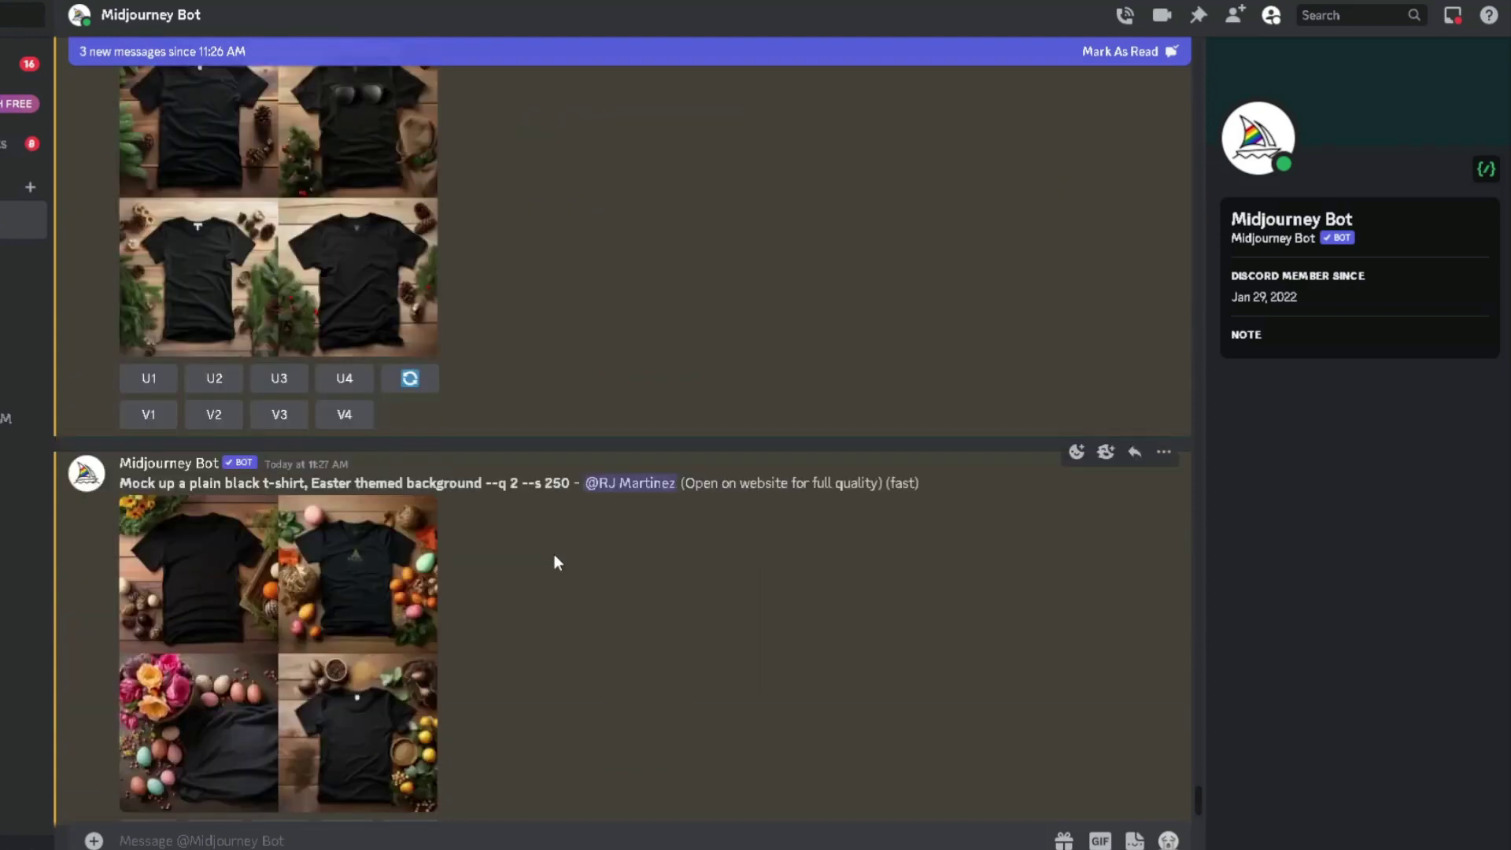
scroll(554, 561, "down", 1)
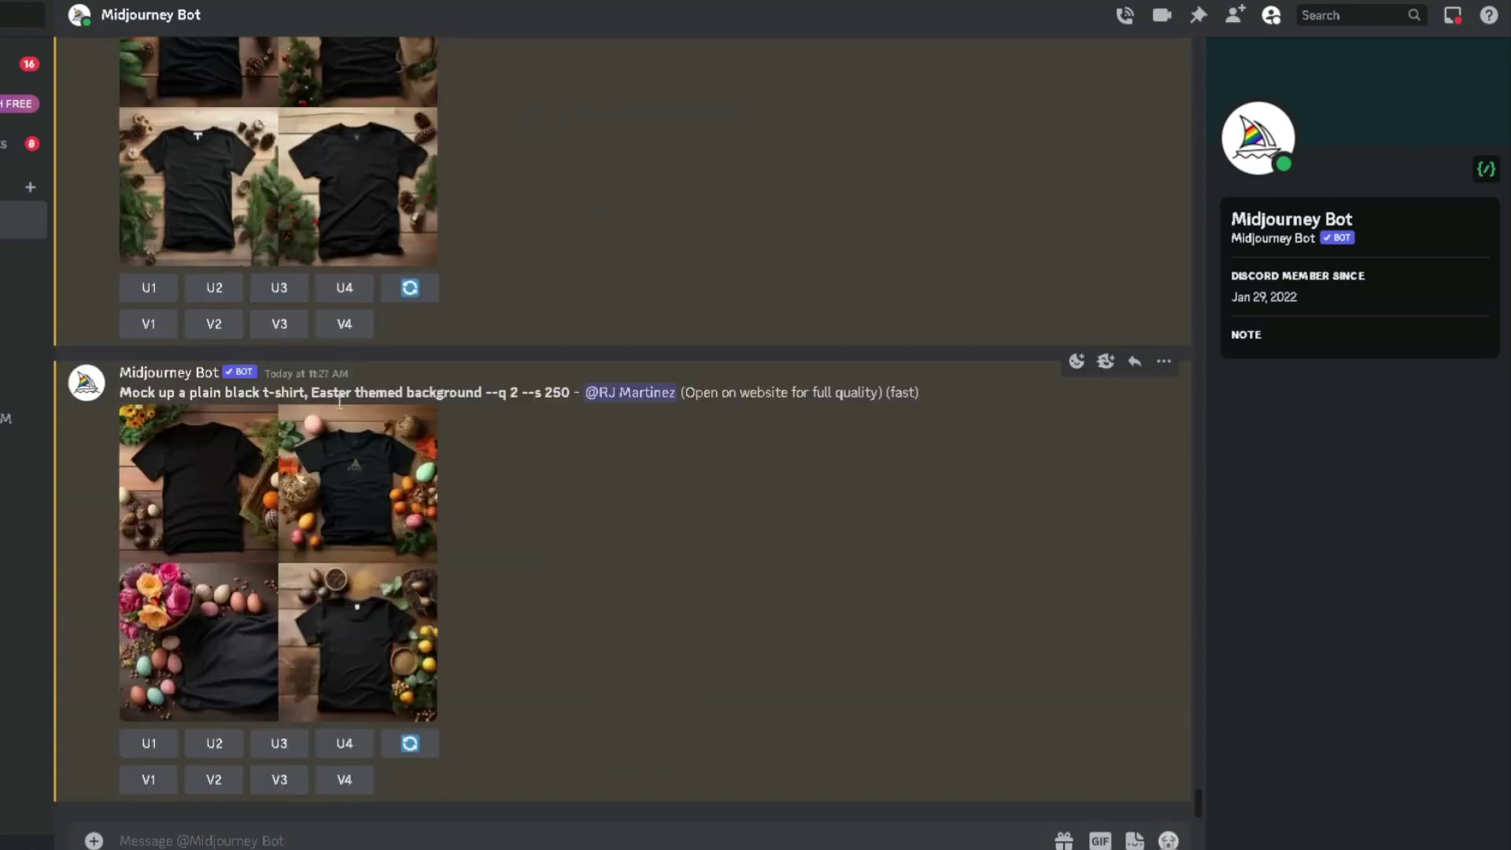
left_click(272, 522)
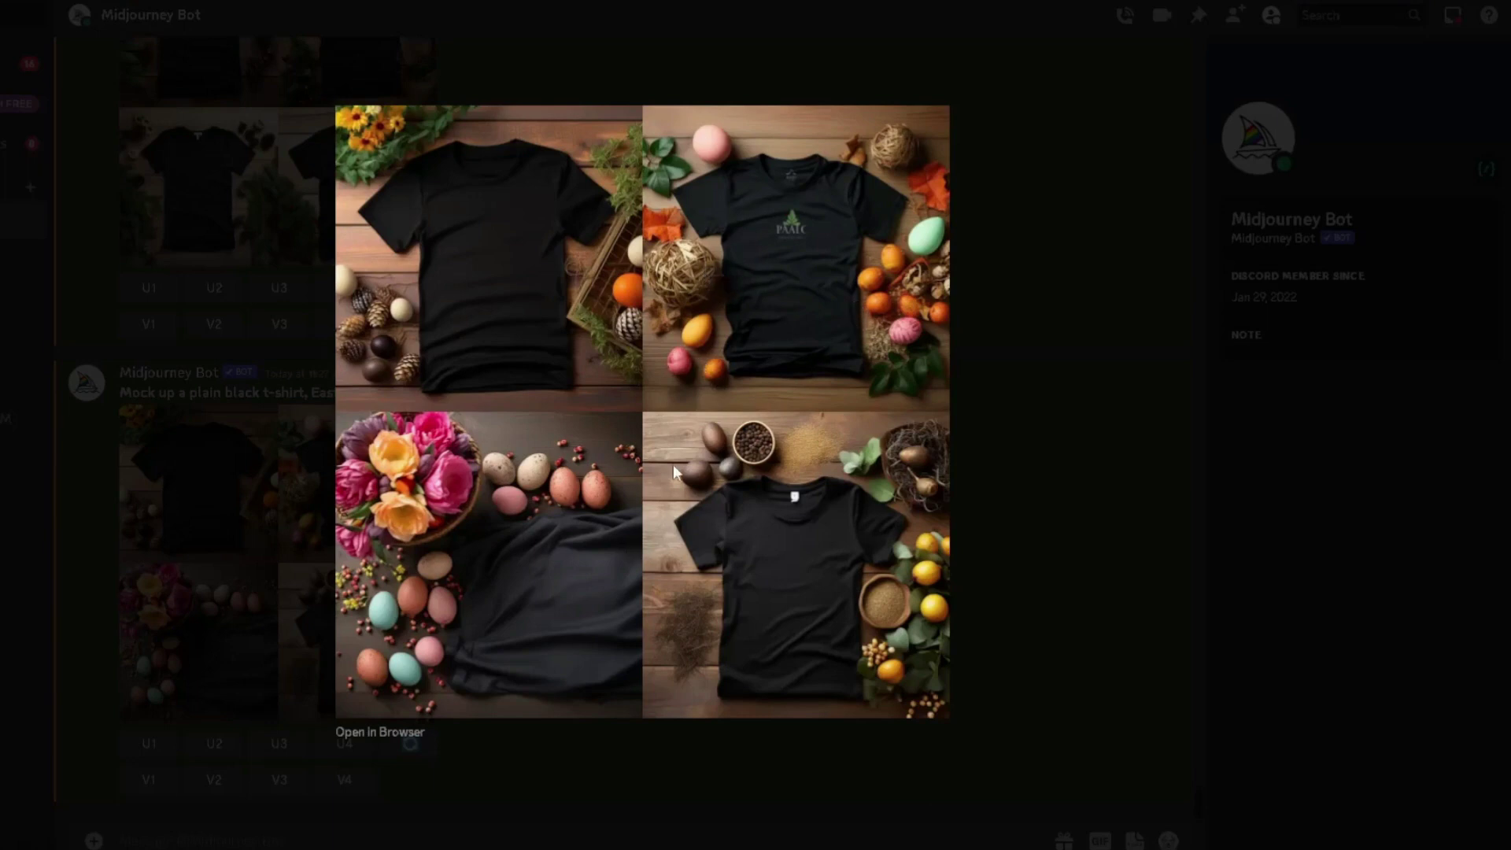
left_click(1129, 362)
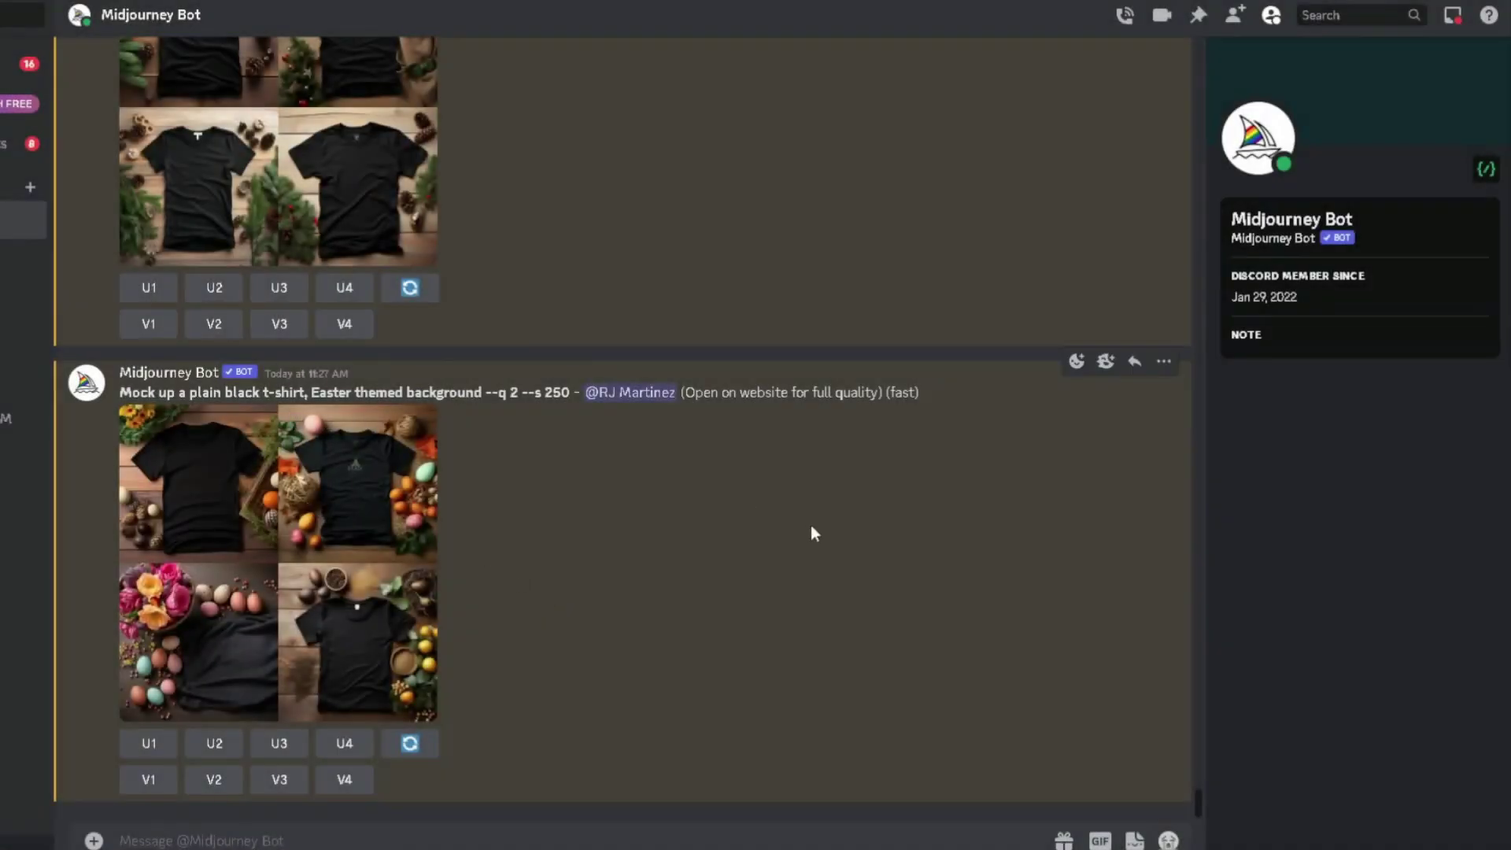
Scroll back up and preview the earlier t-shirt and black t-shirt image grids.
scroll(818, 527, "up", 10)
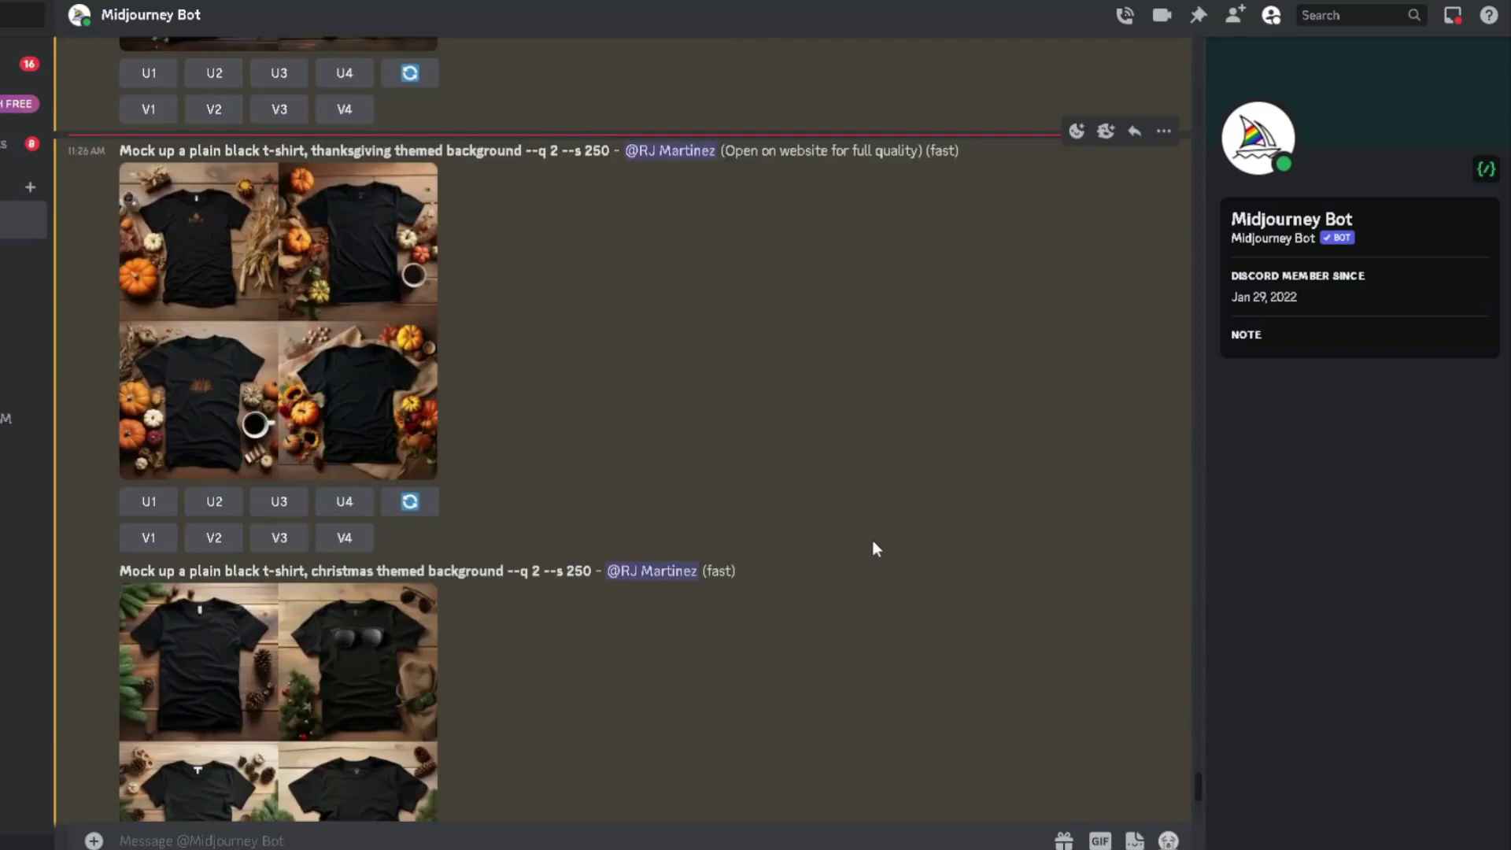
scroll(876, 549, "up", 15)
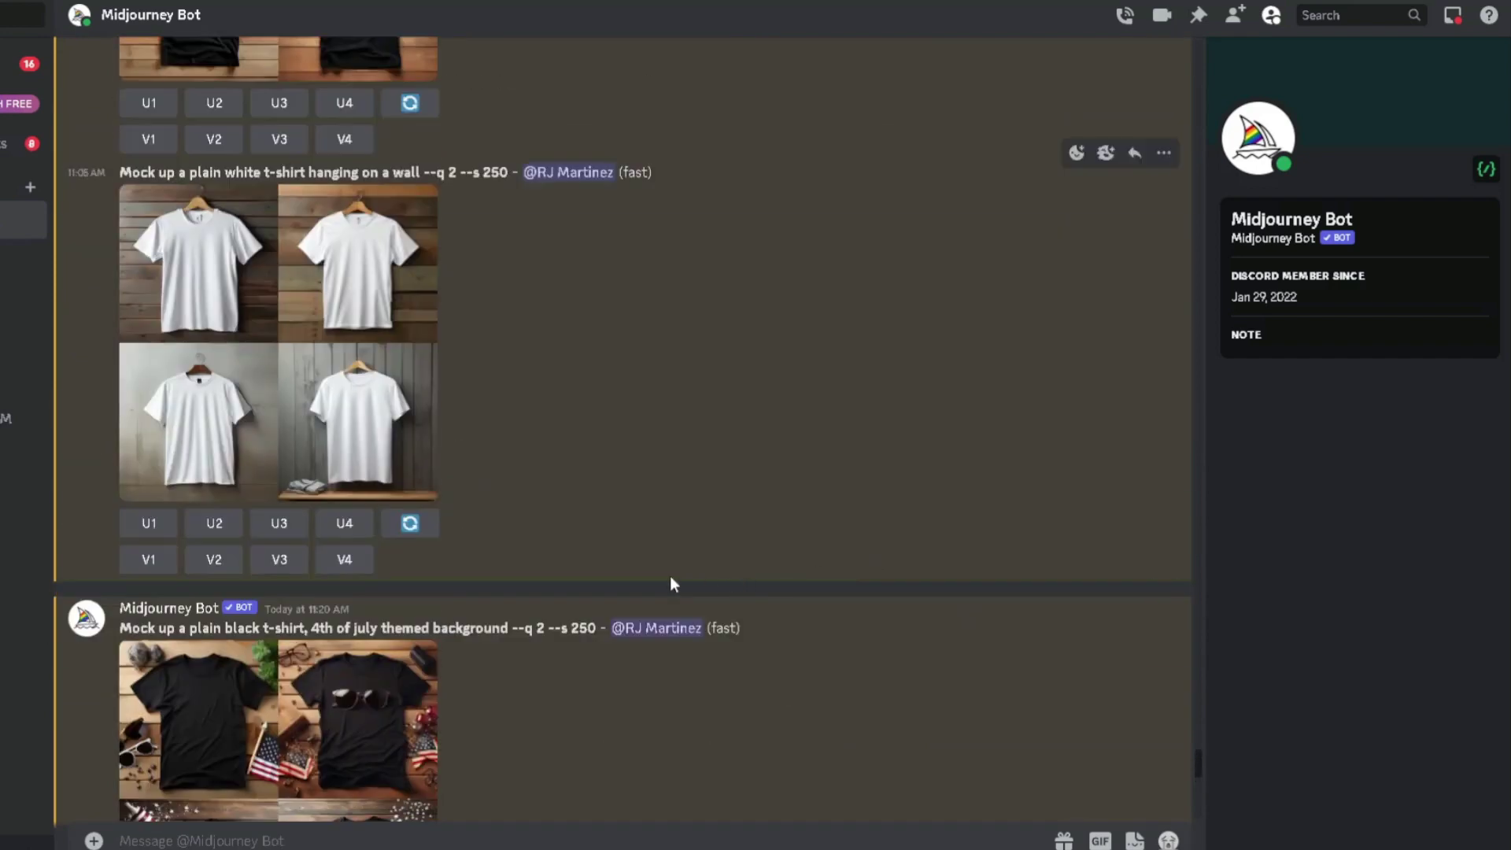
scroll(673, 584, "up", 2)
left_click(358, 421)
left_click(1037, 507)
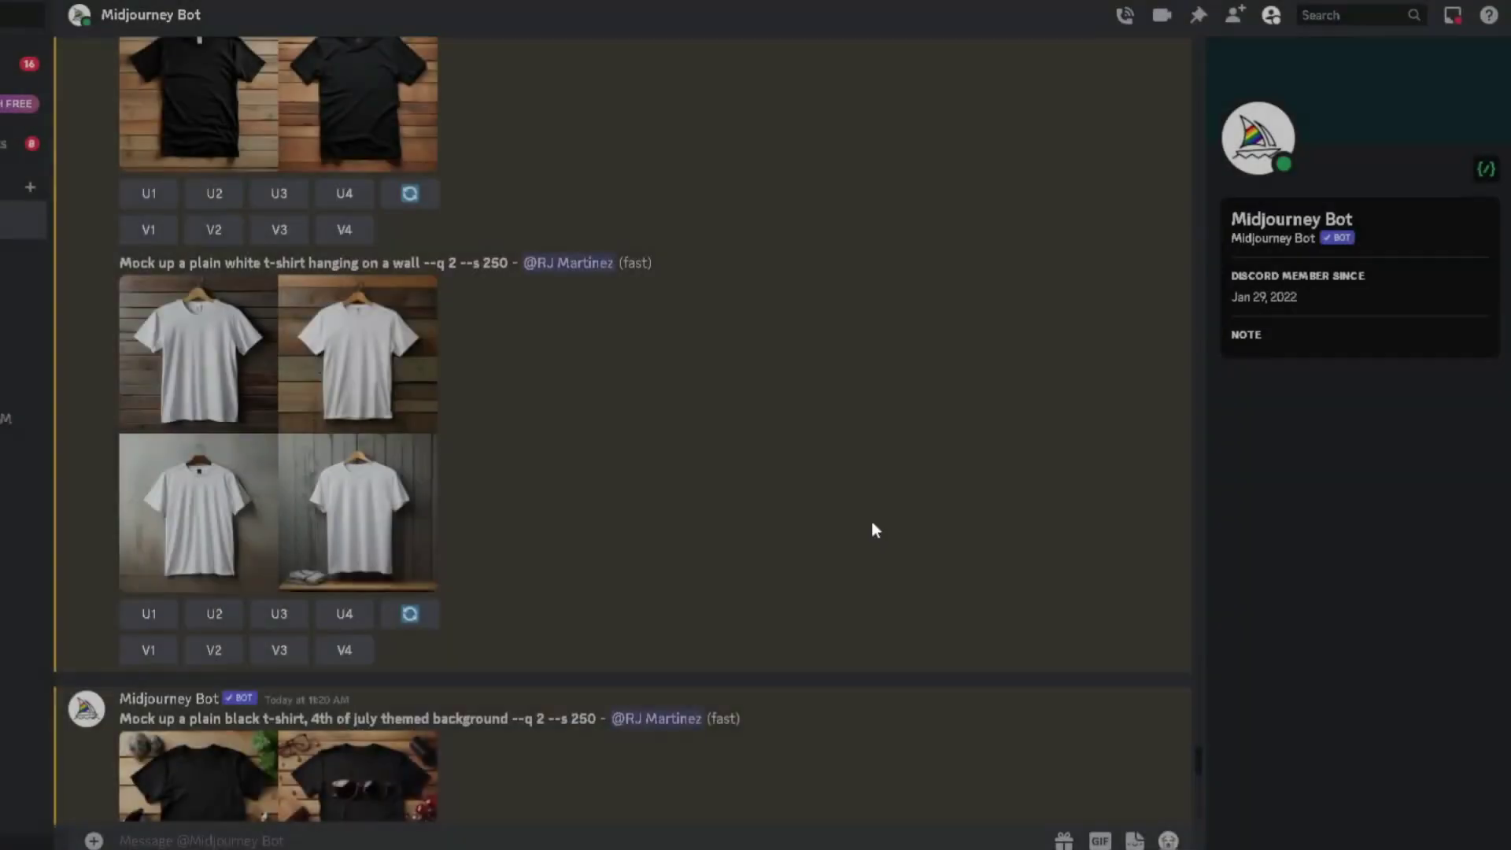
scroll(871, 529, "up", 2)
left_click(311, 243)
left_click(1037, 555)
scroll(1037, 556, "up", 4)
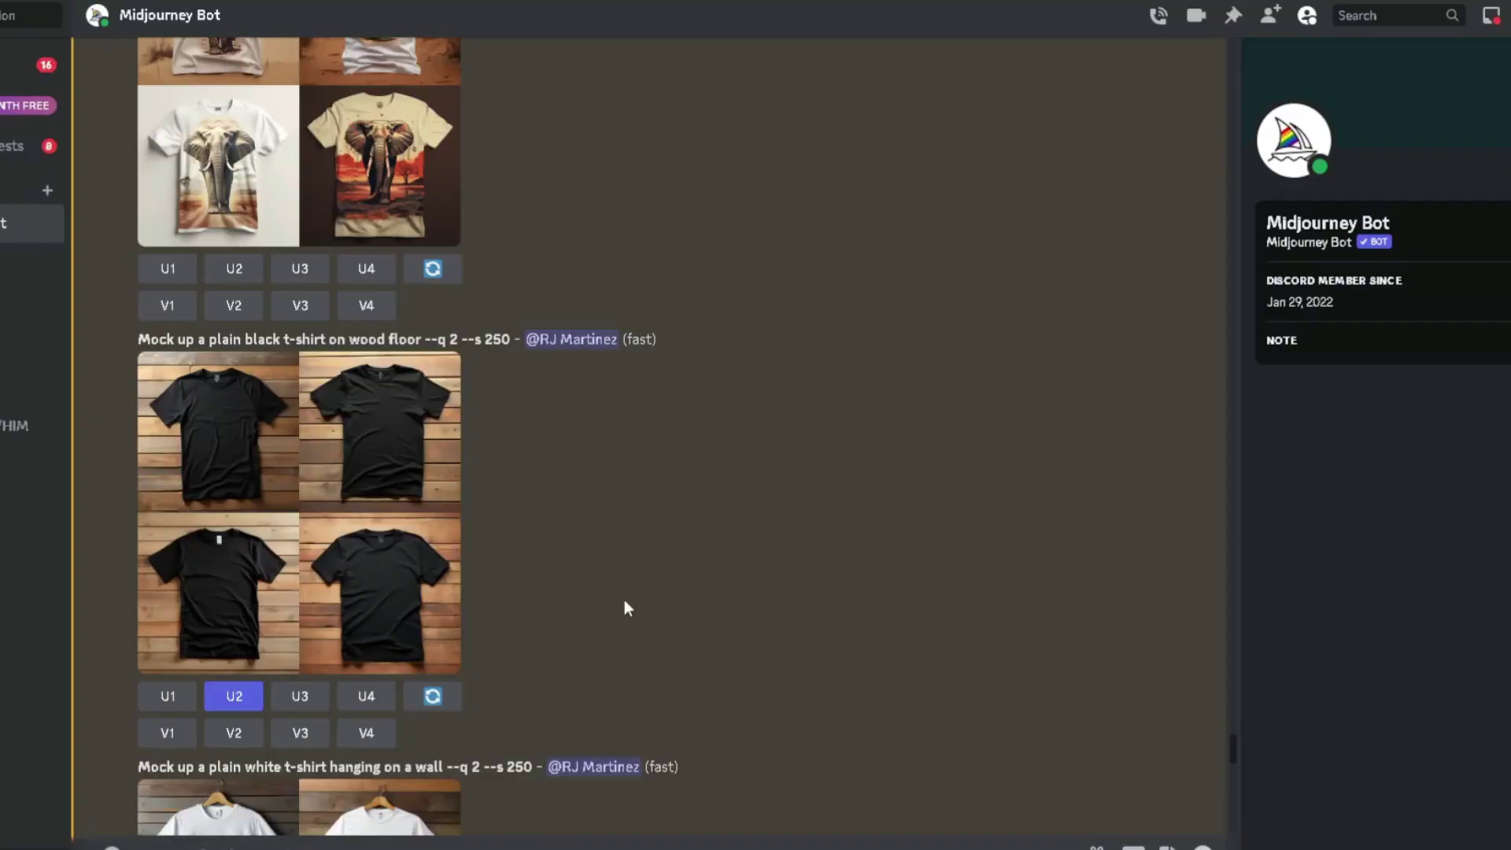
scroll(502, 570, "down", 1)
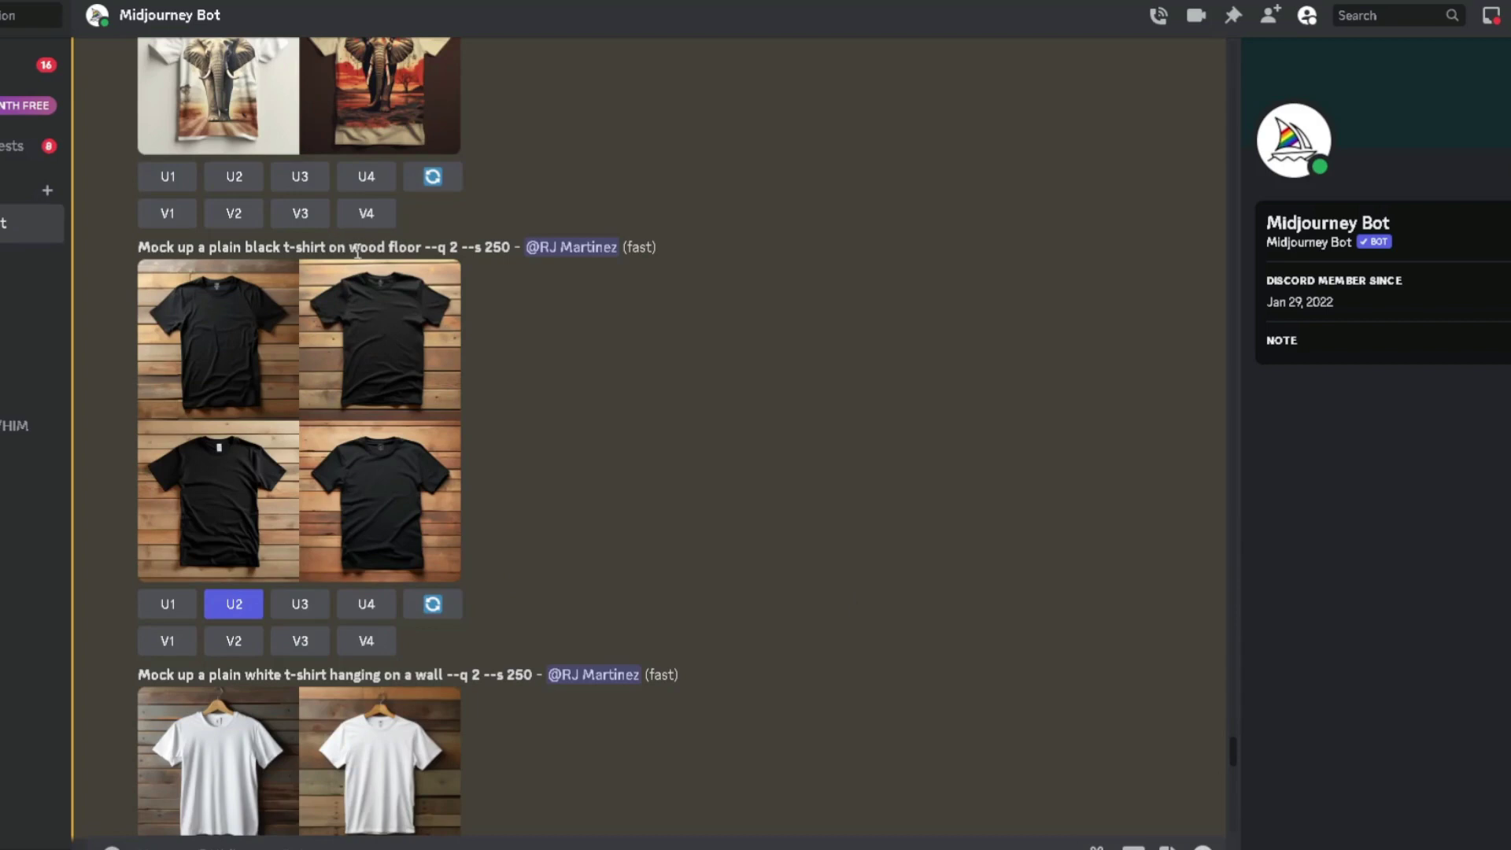
Copy the upscaled black t-shirt on wood floor image and move to Photopea.
left_click_drag(138, 249, 421, 249)
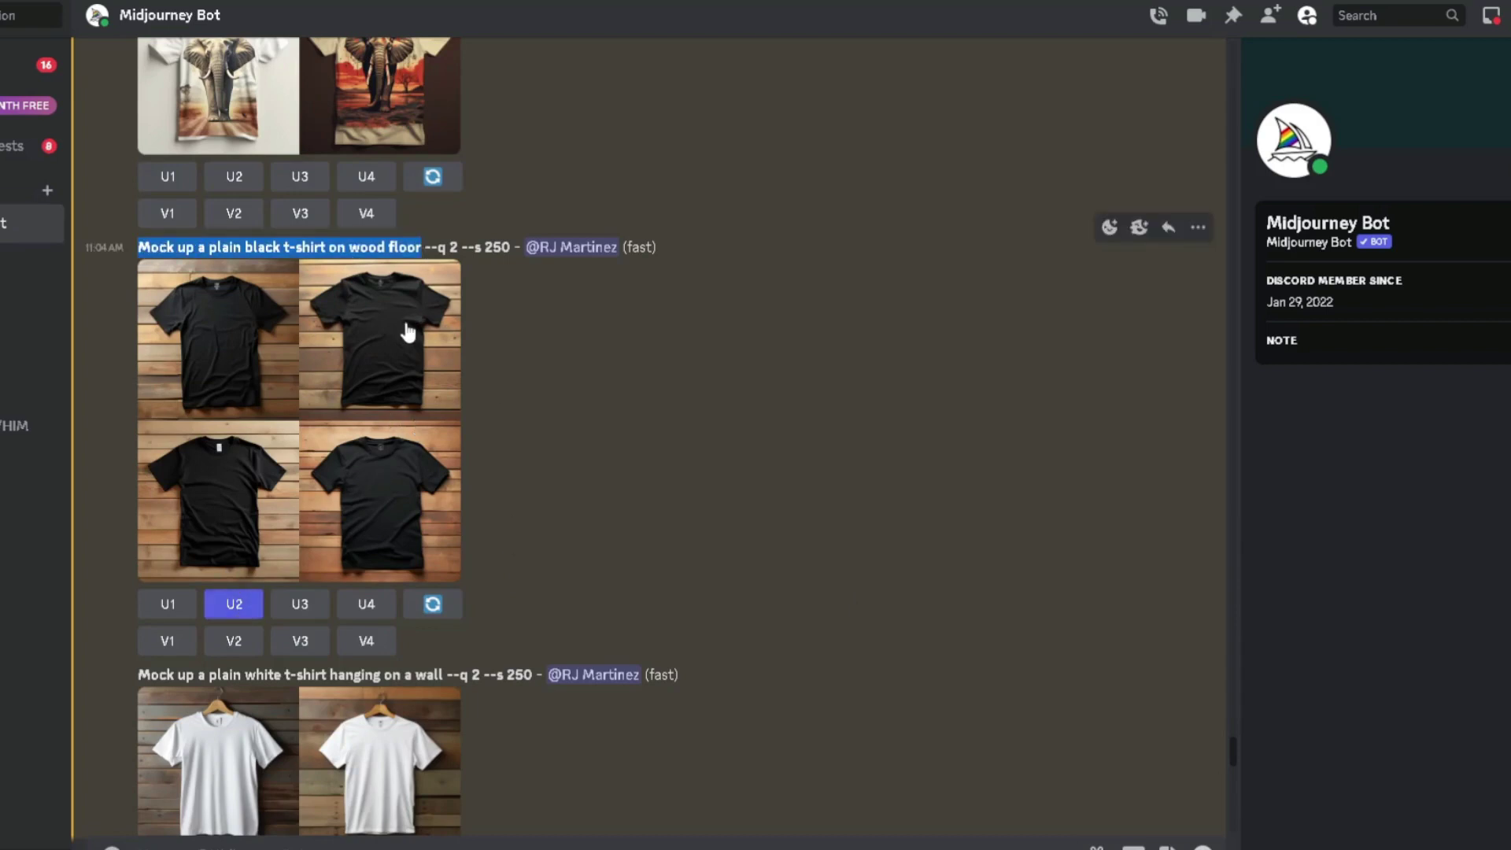
left_click_drag(1232, 750, 1236, 822)
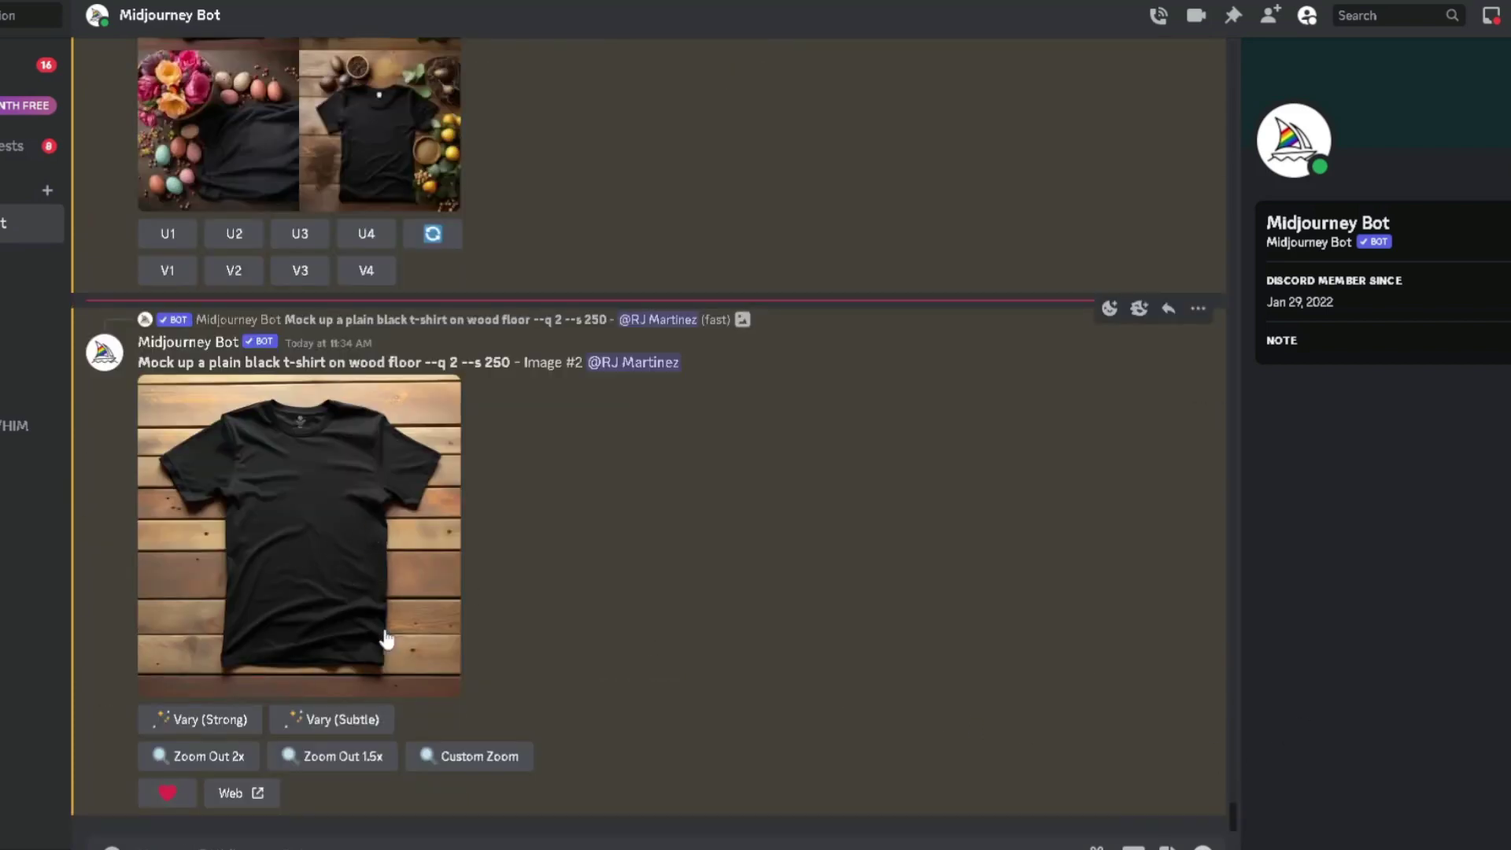
left_click(375, 517)
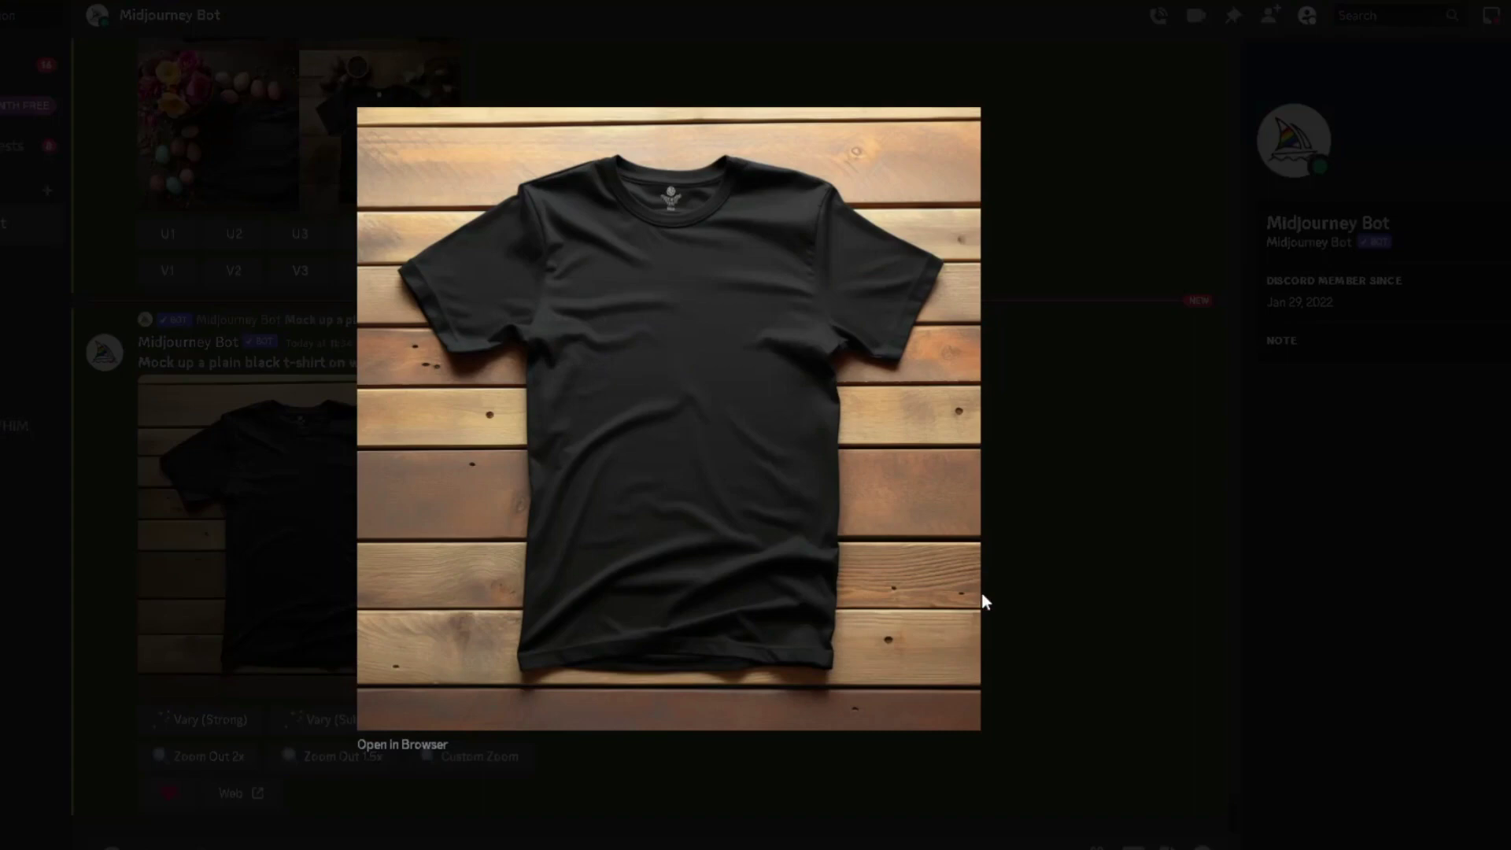
right_click(813, 491)
left_click(1022, 563)
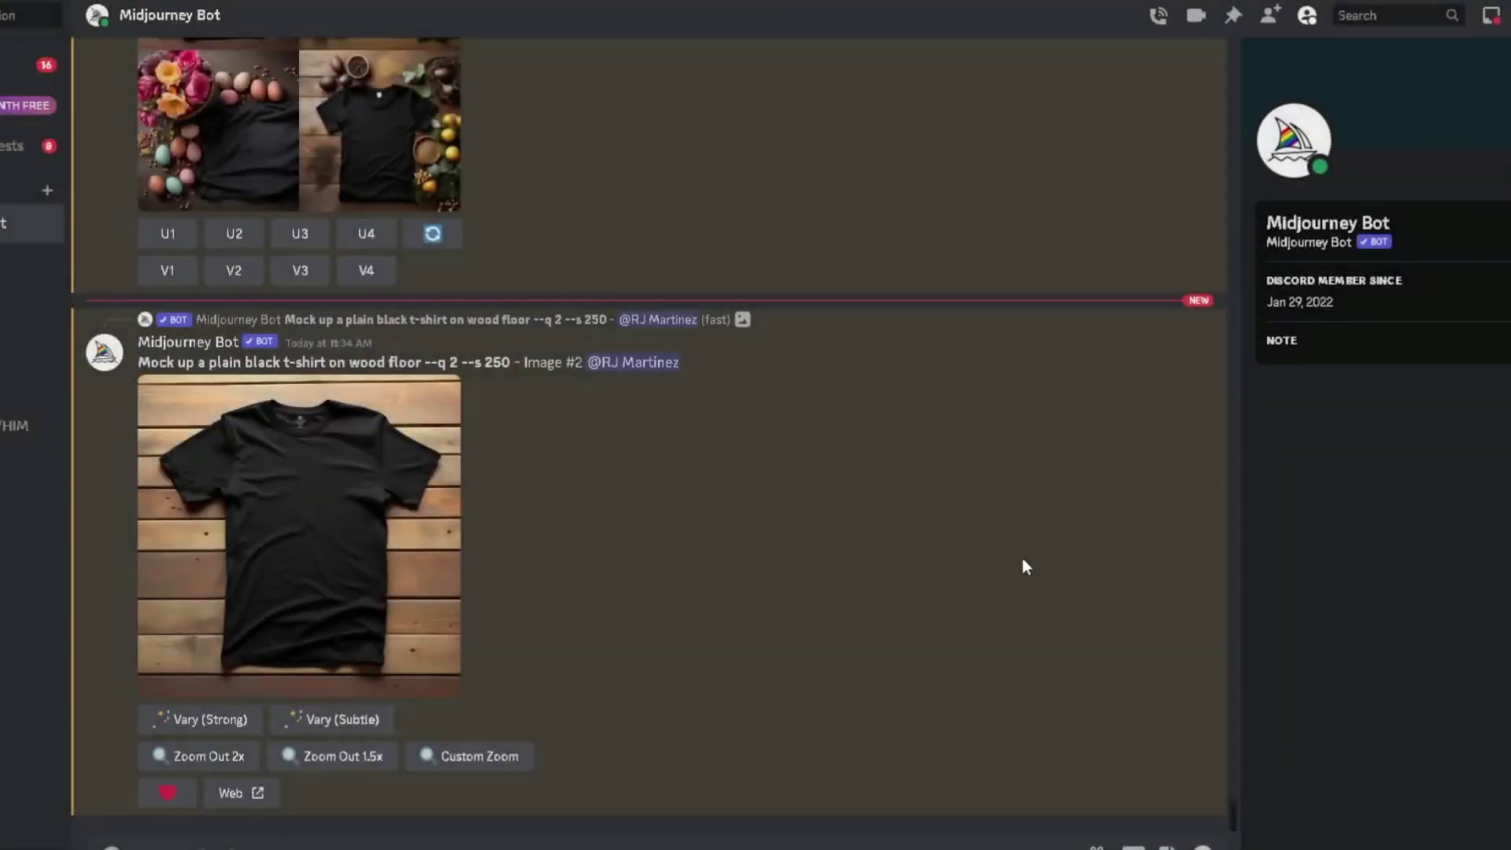
mouse_move(484, 836)
left_click(546, 781)
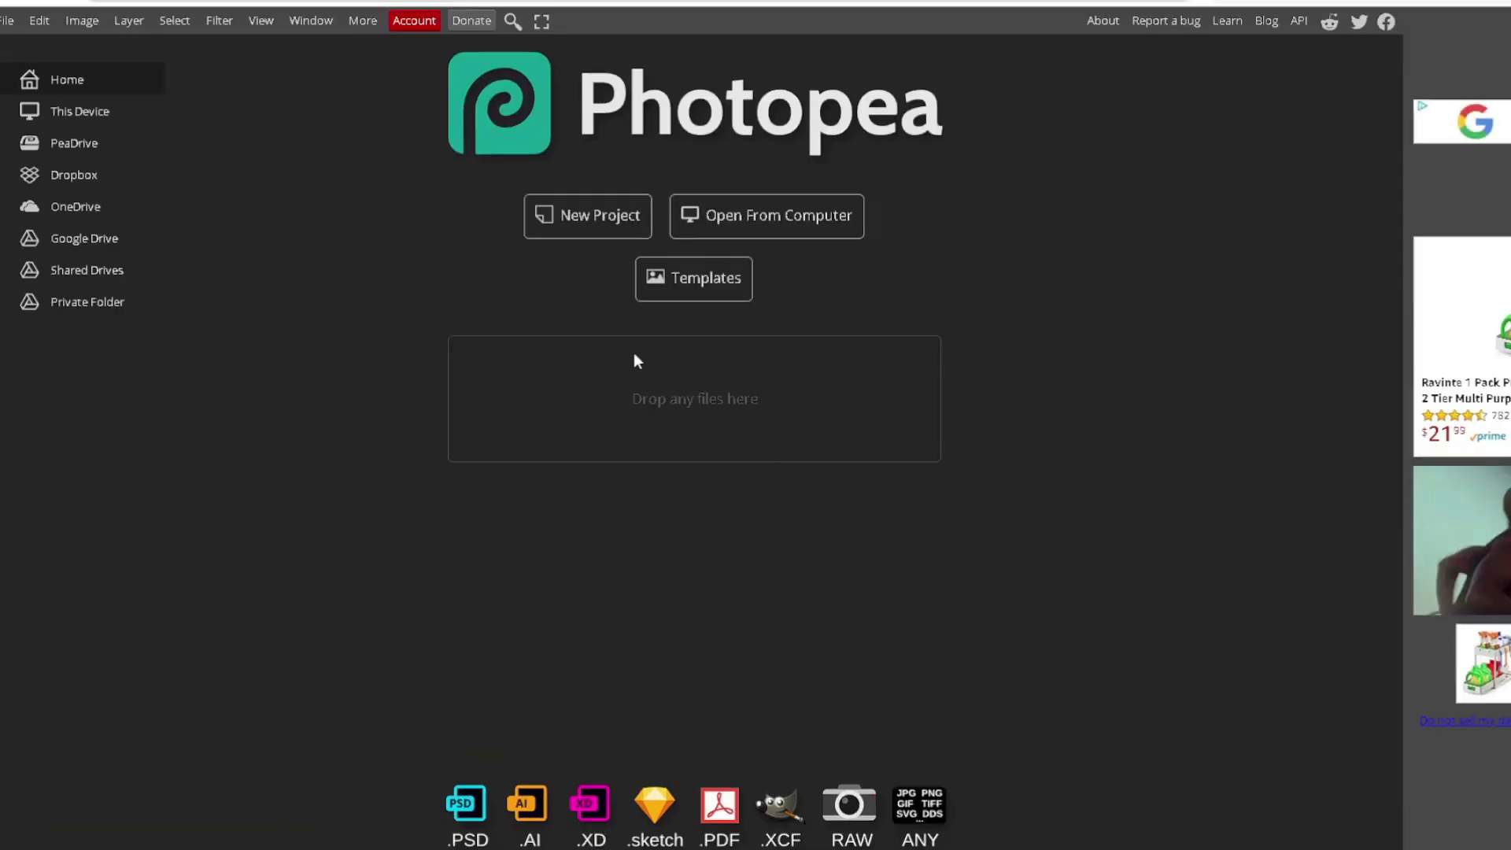
Create a 2700 × 2025 px New Project with a transparent background.
left_click(605, 228)
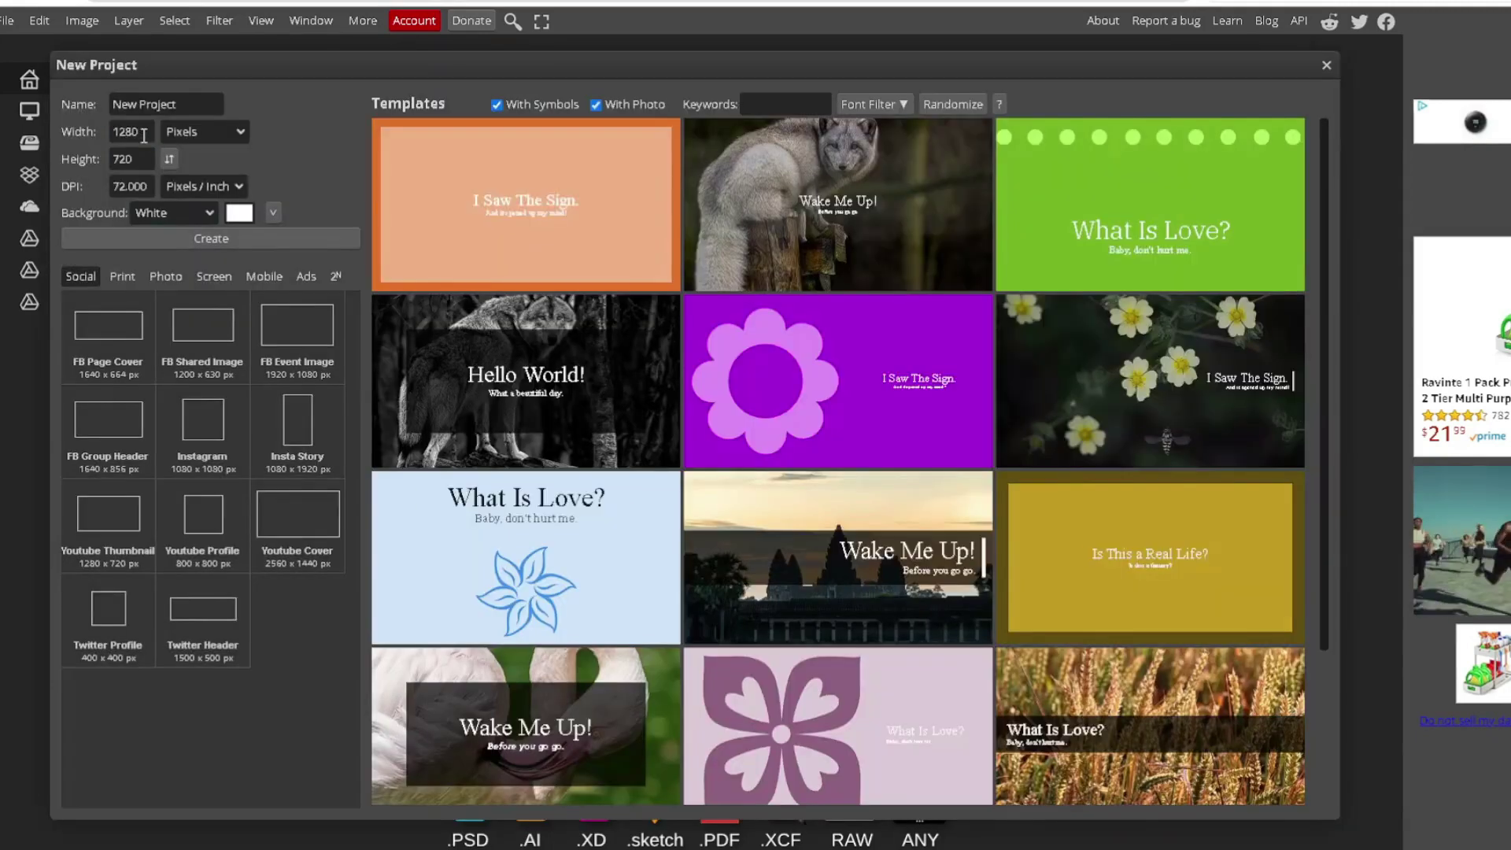
double_click(130, 132)
type("23")
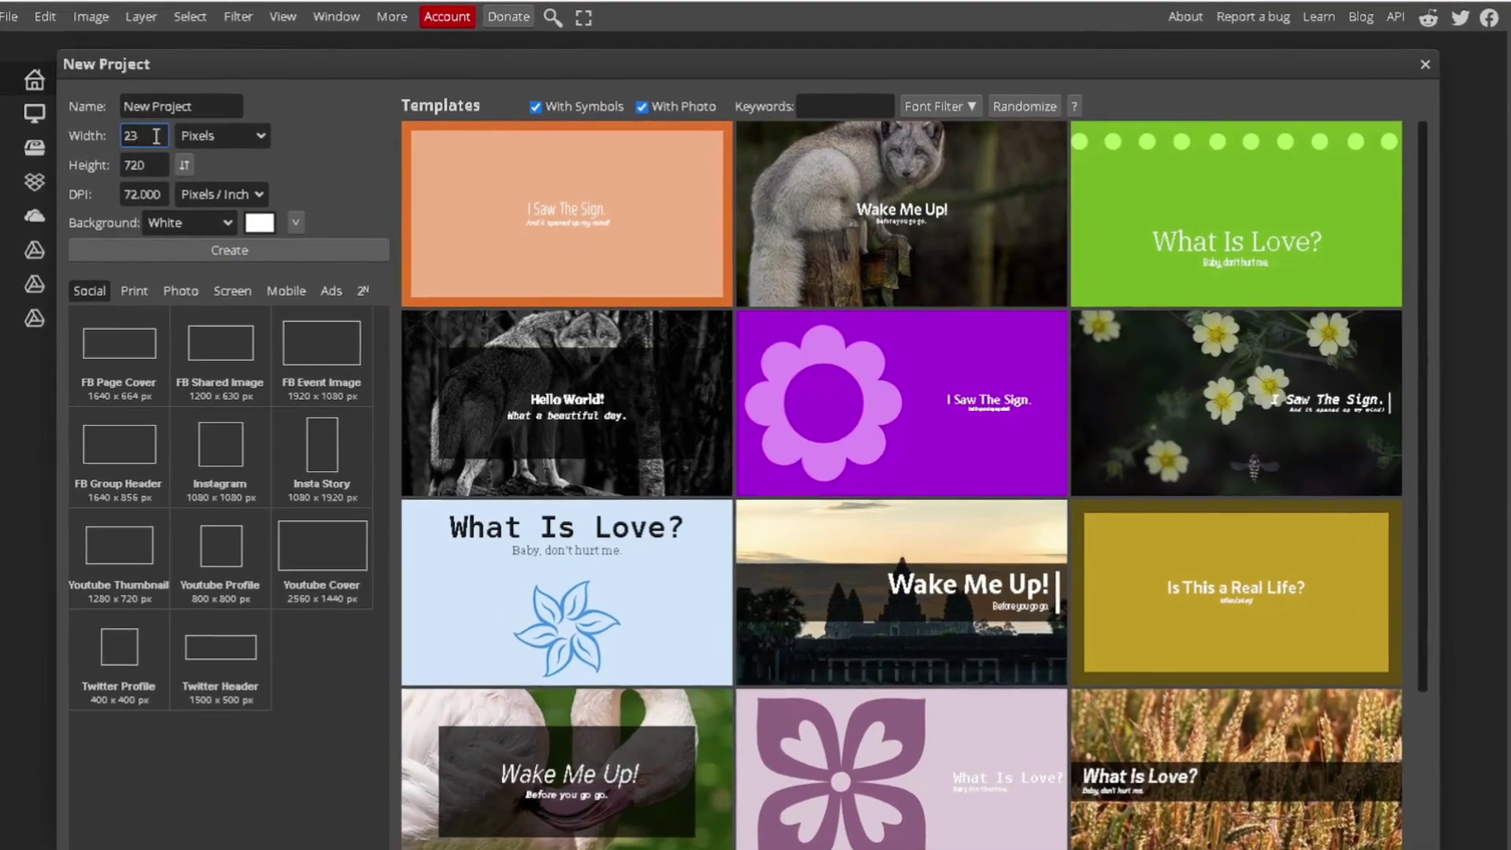
type("00")
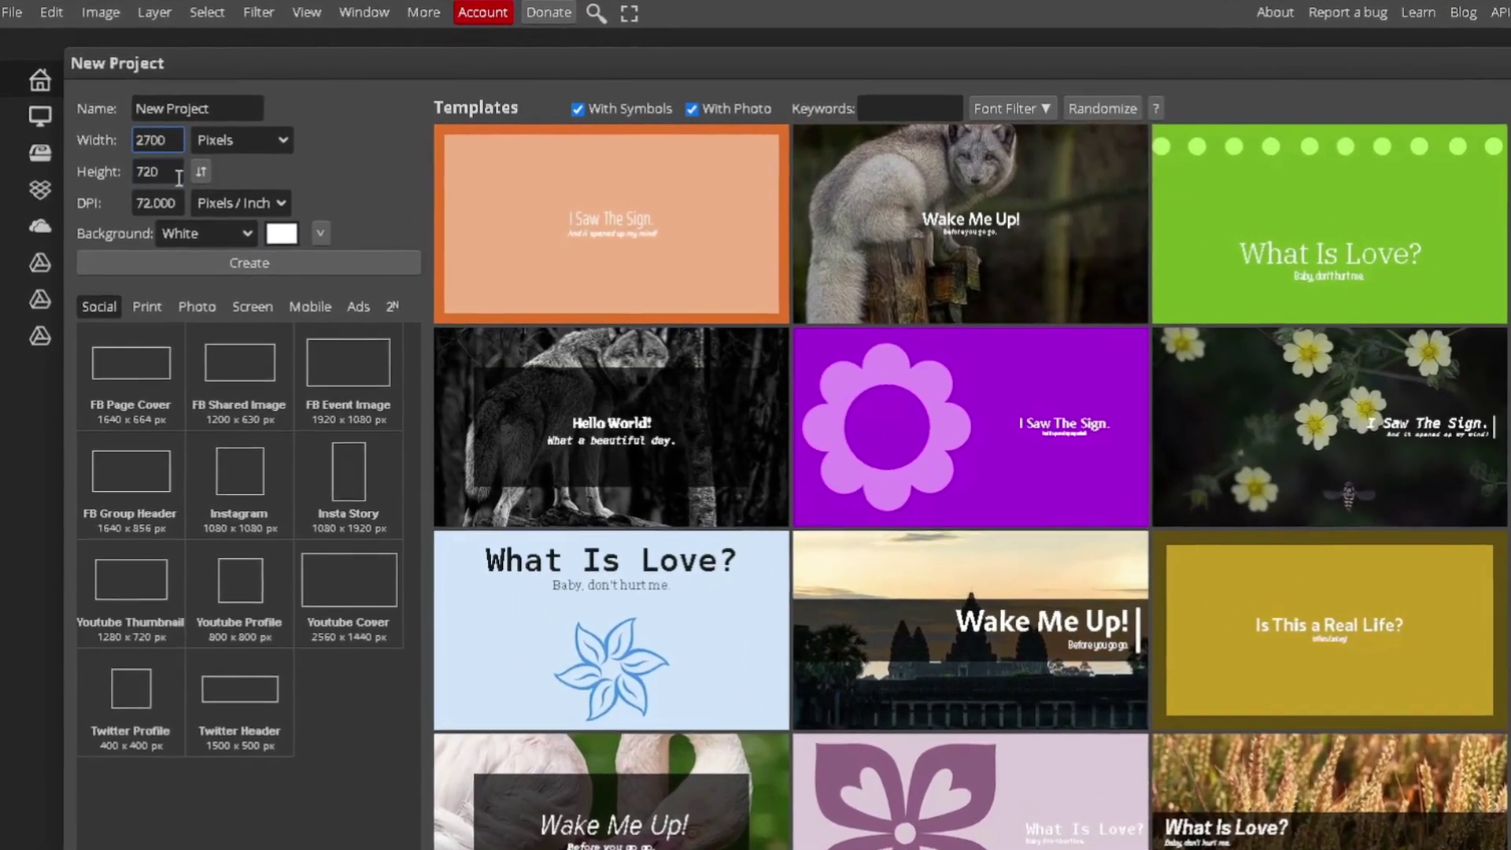
double_click(169, 171)
type("2025")
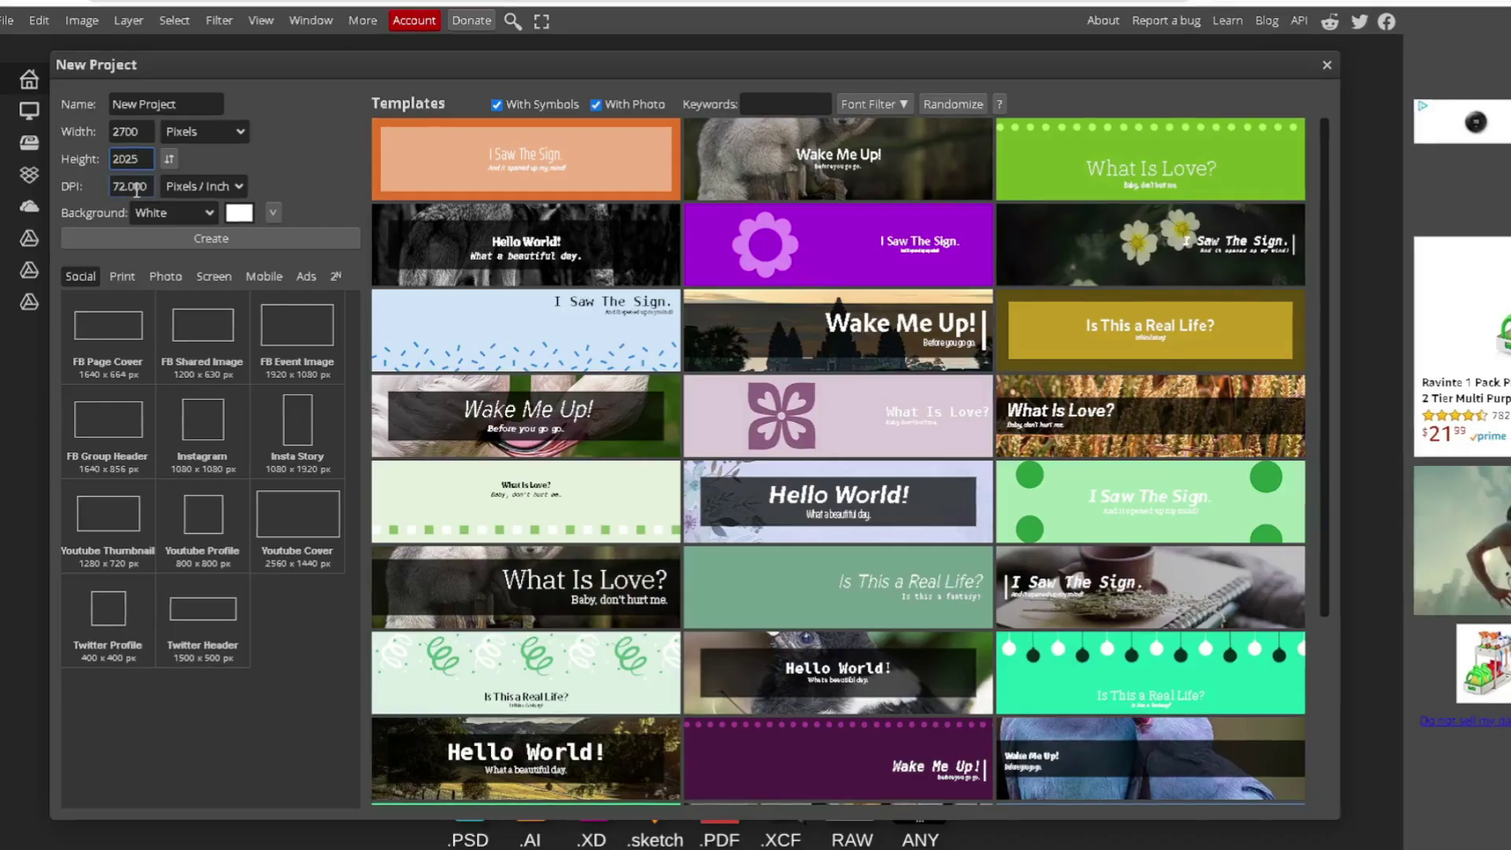
double_click(136, 188)
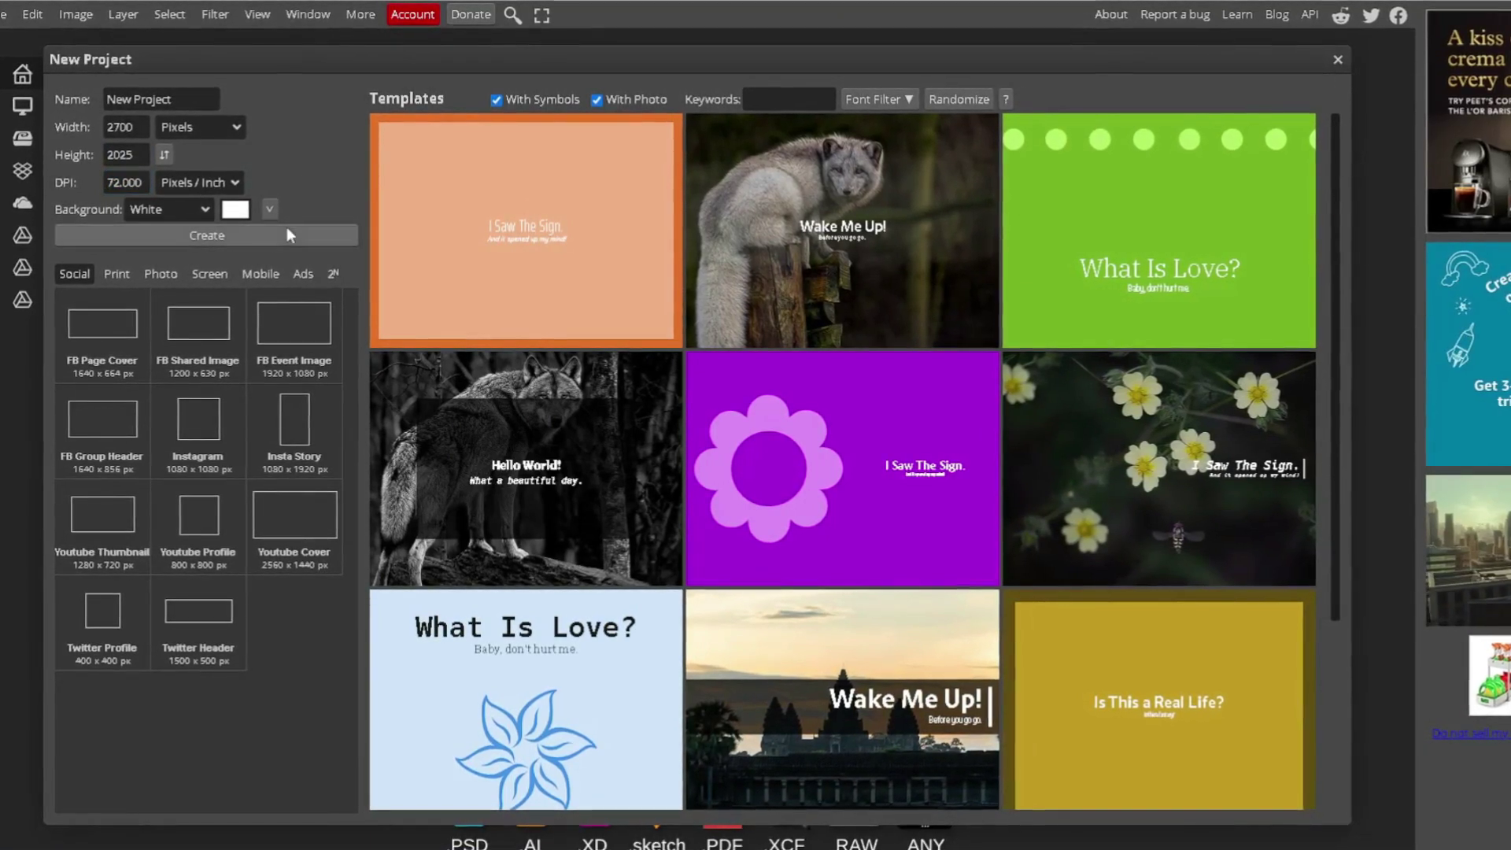
left_click(179, 208)
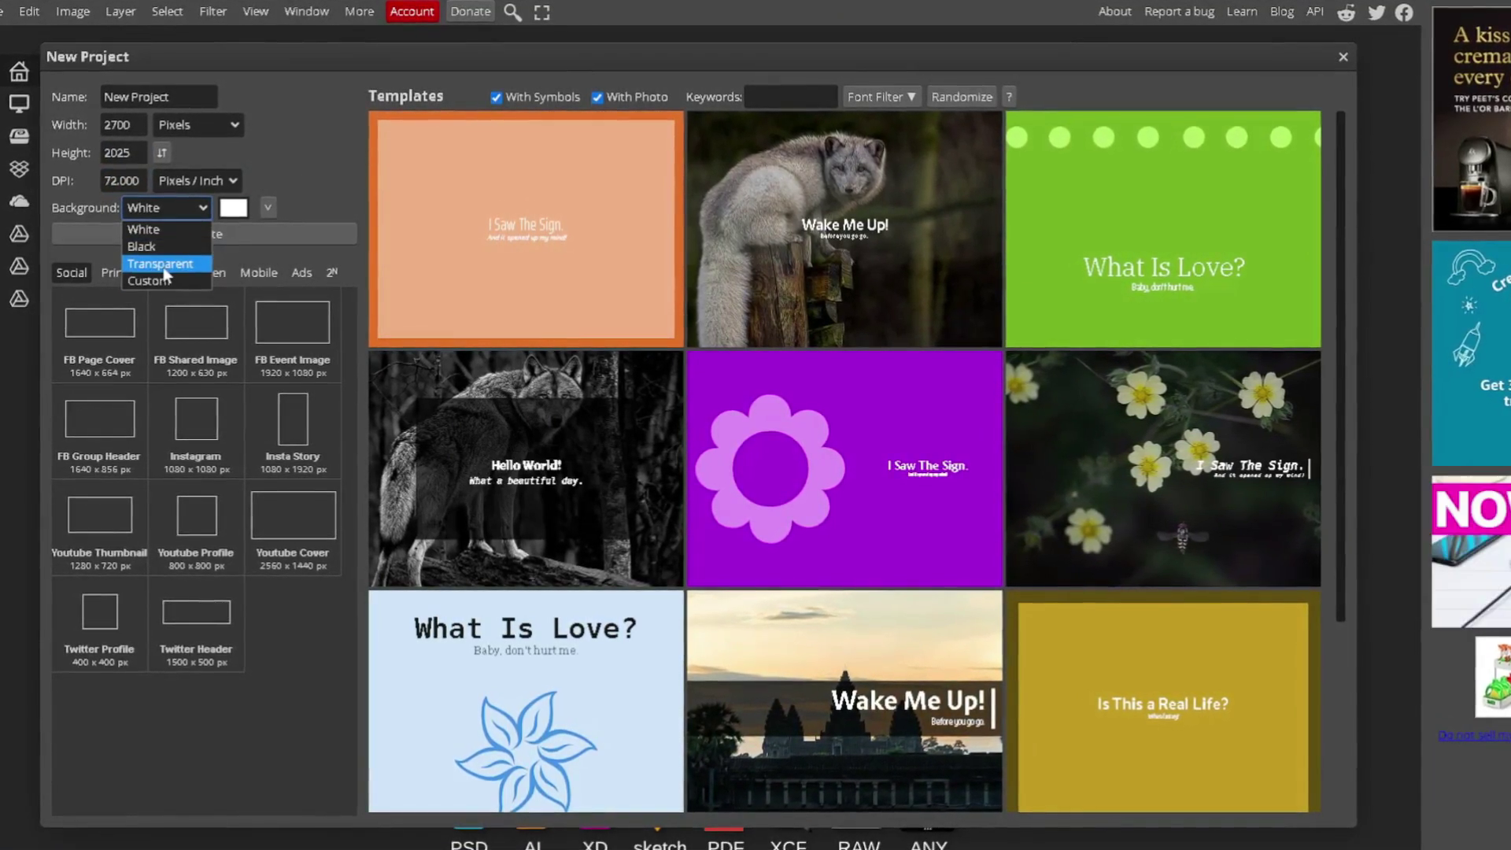
left_click(166, 265)
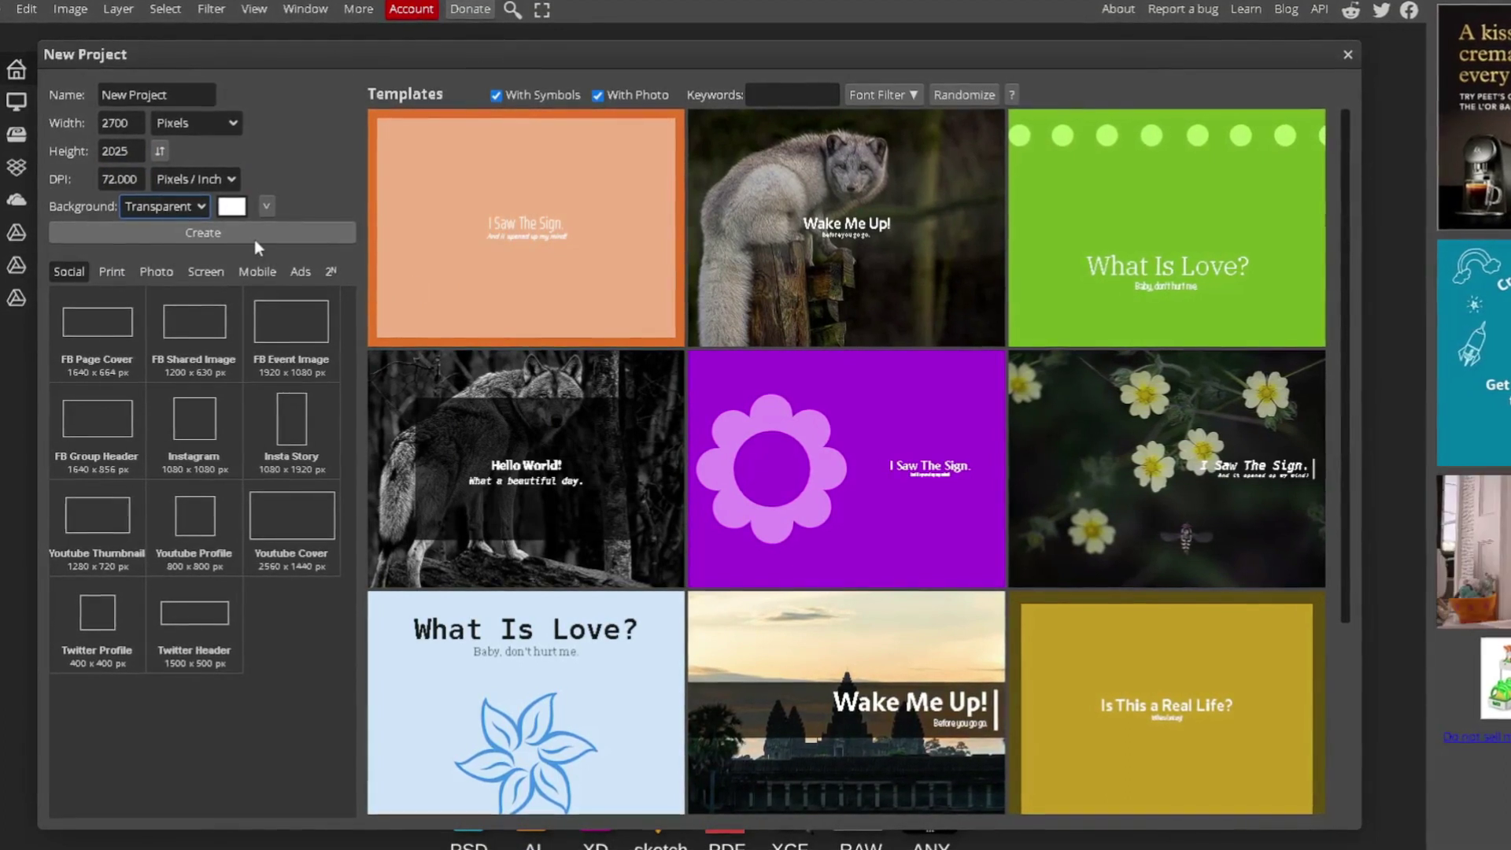
left_click(329, 233)
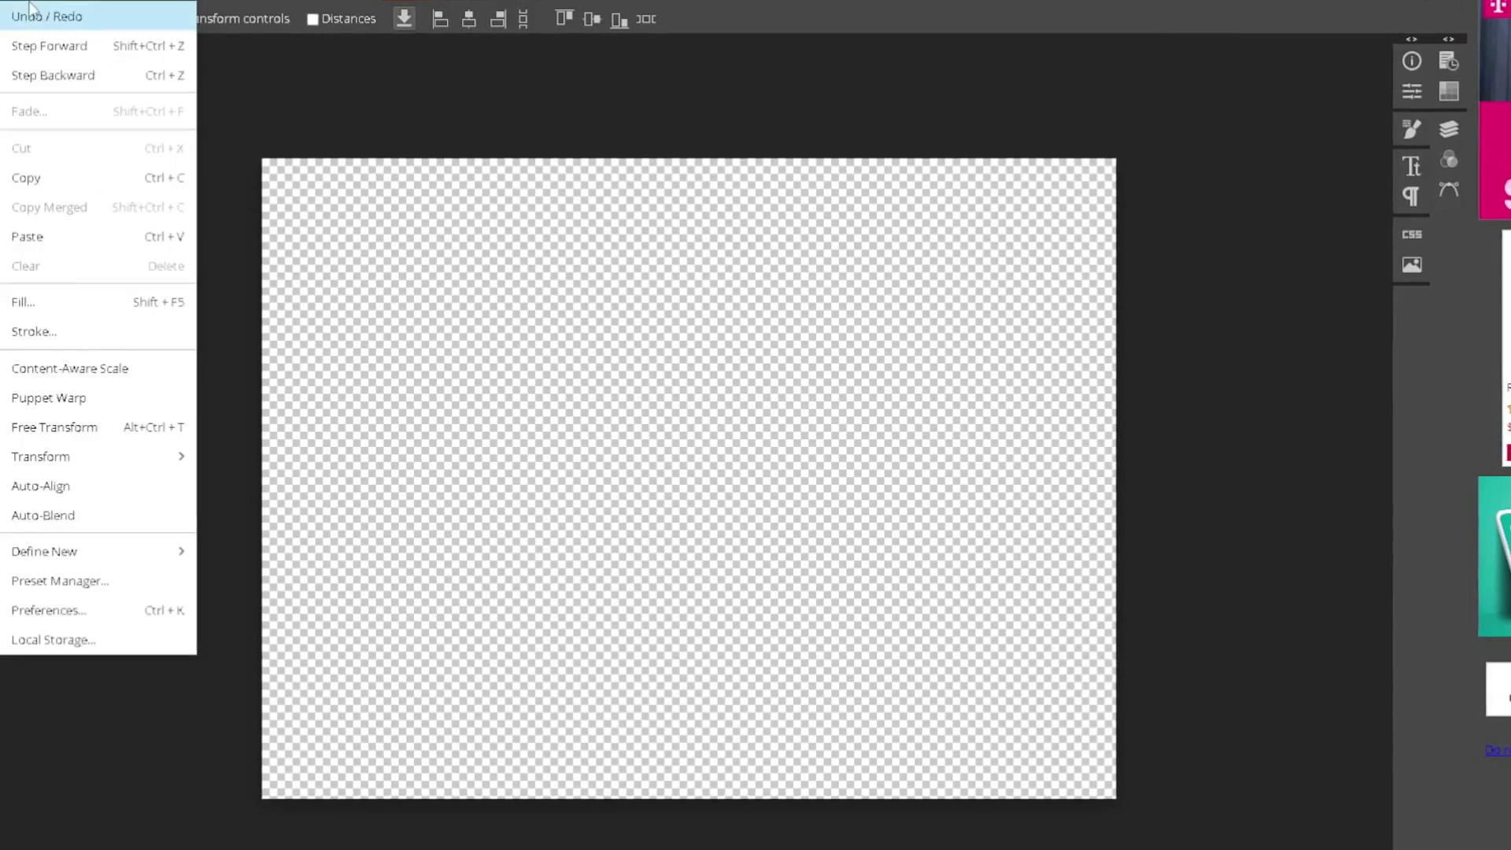
Drag the black t-shirt on wood photo from the downloads folder onto the canvas.
left_click(50, 1)
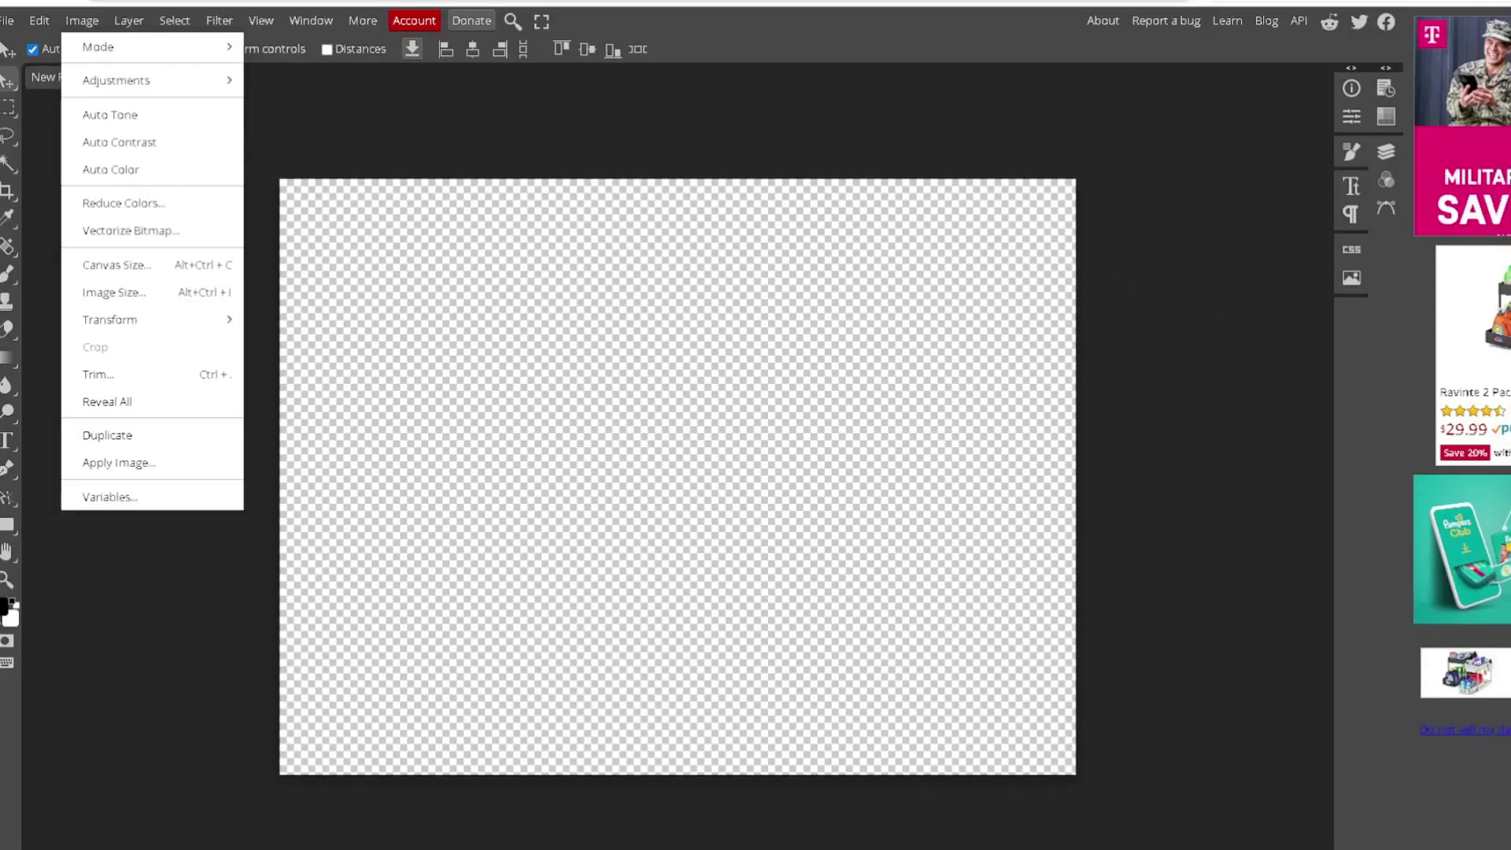
key("alt+Tab")
key("alt+Tab")
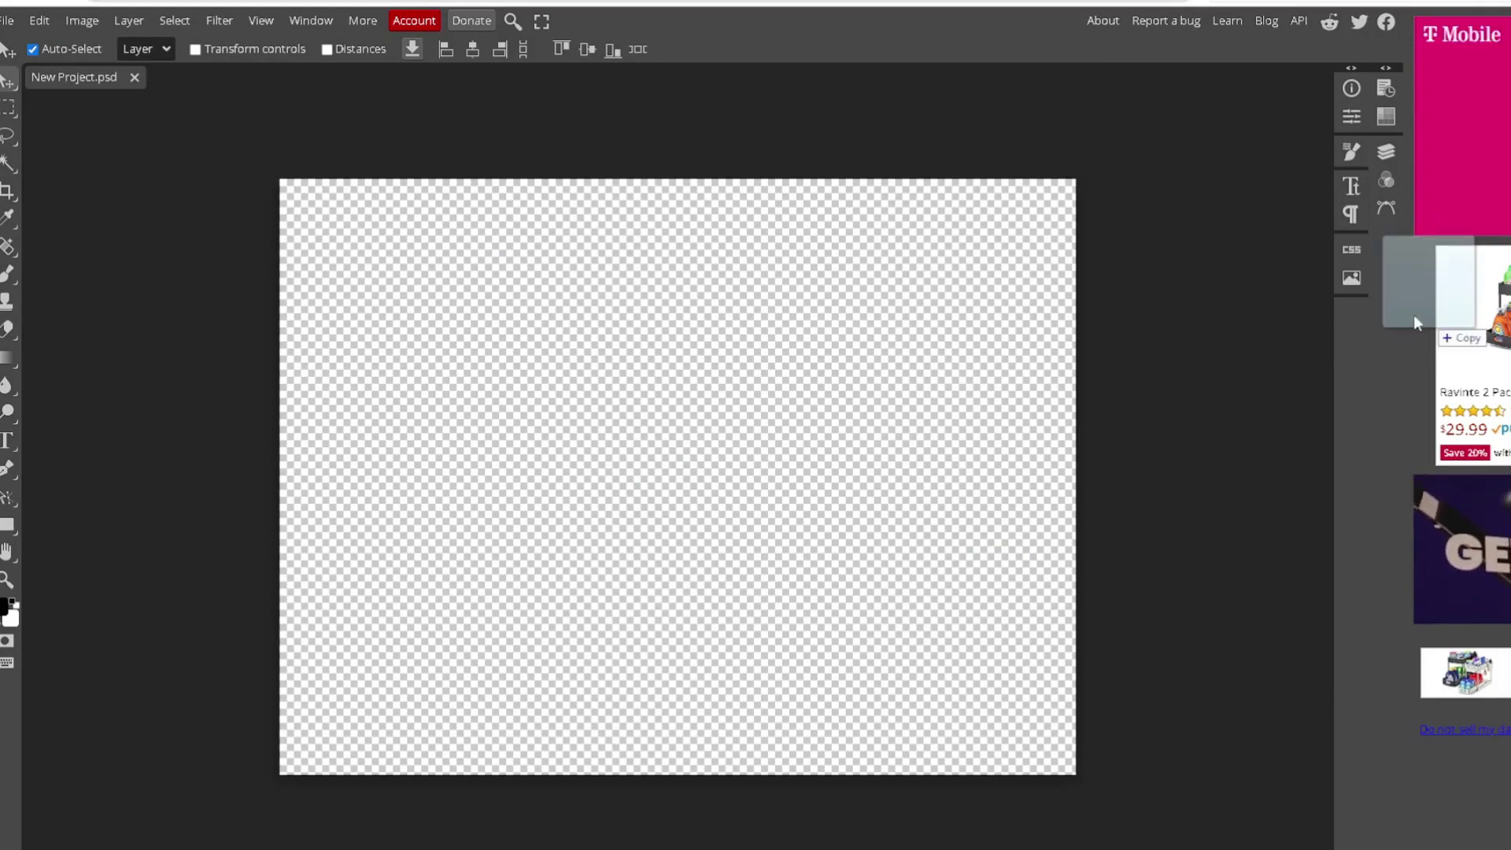
left_click_drag(1413, 314, 610, 441)
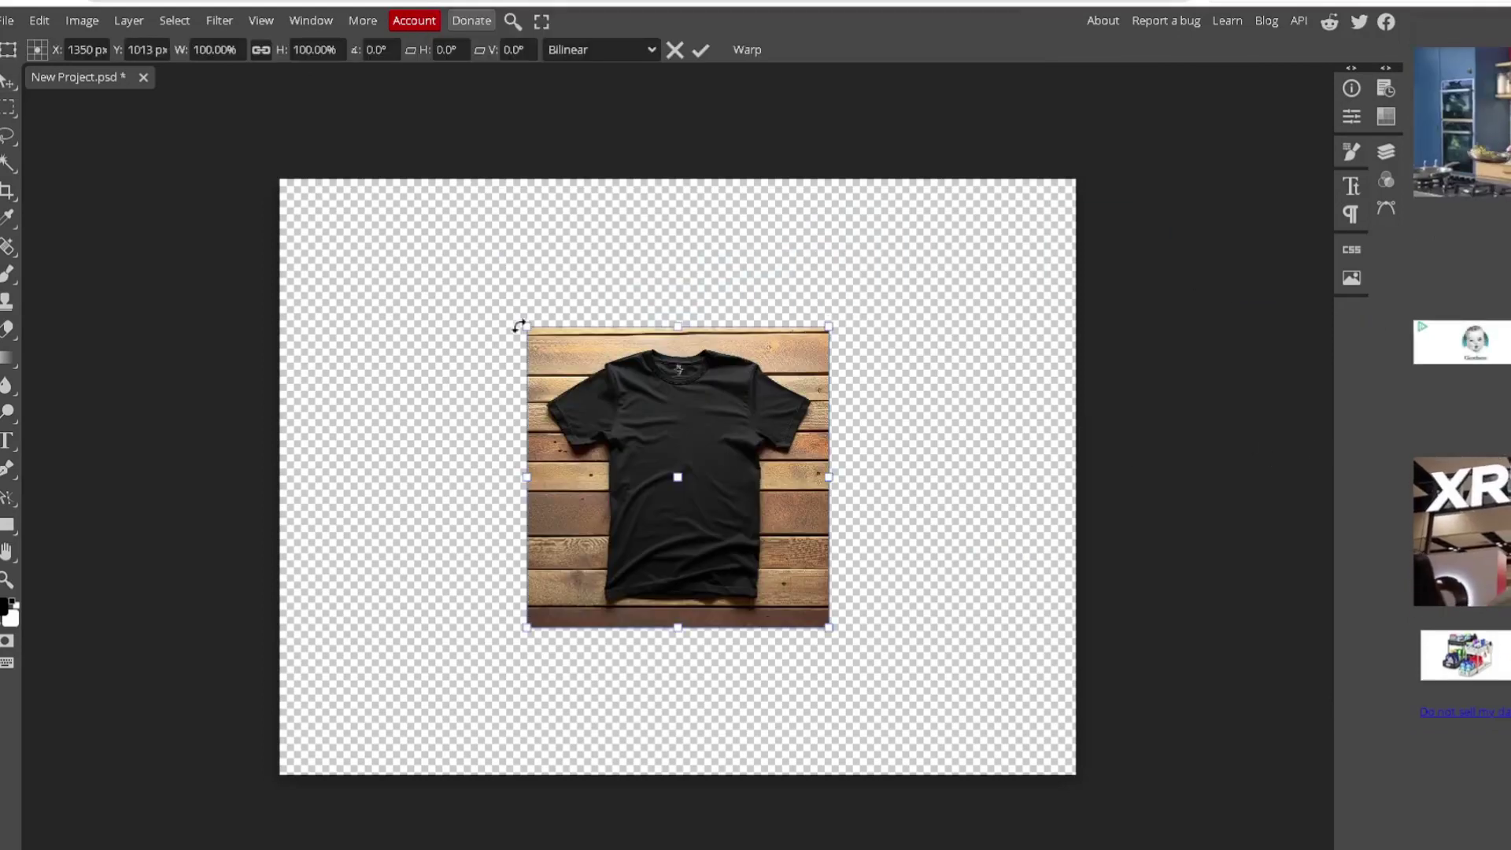
Stretch the t-shirt photo to cover the canvas, then paste the raccoon design on top.
left_click_drag(525, 325, 362, 162)
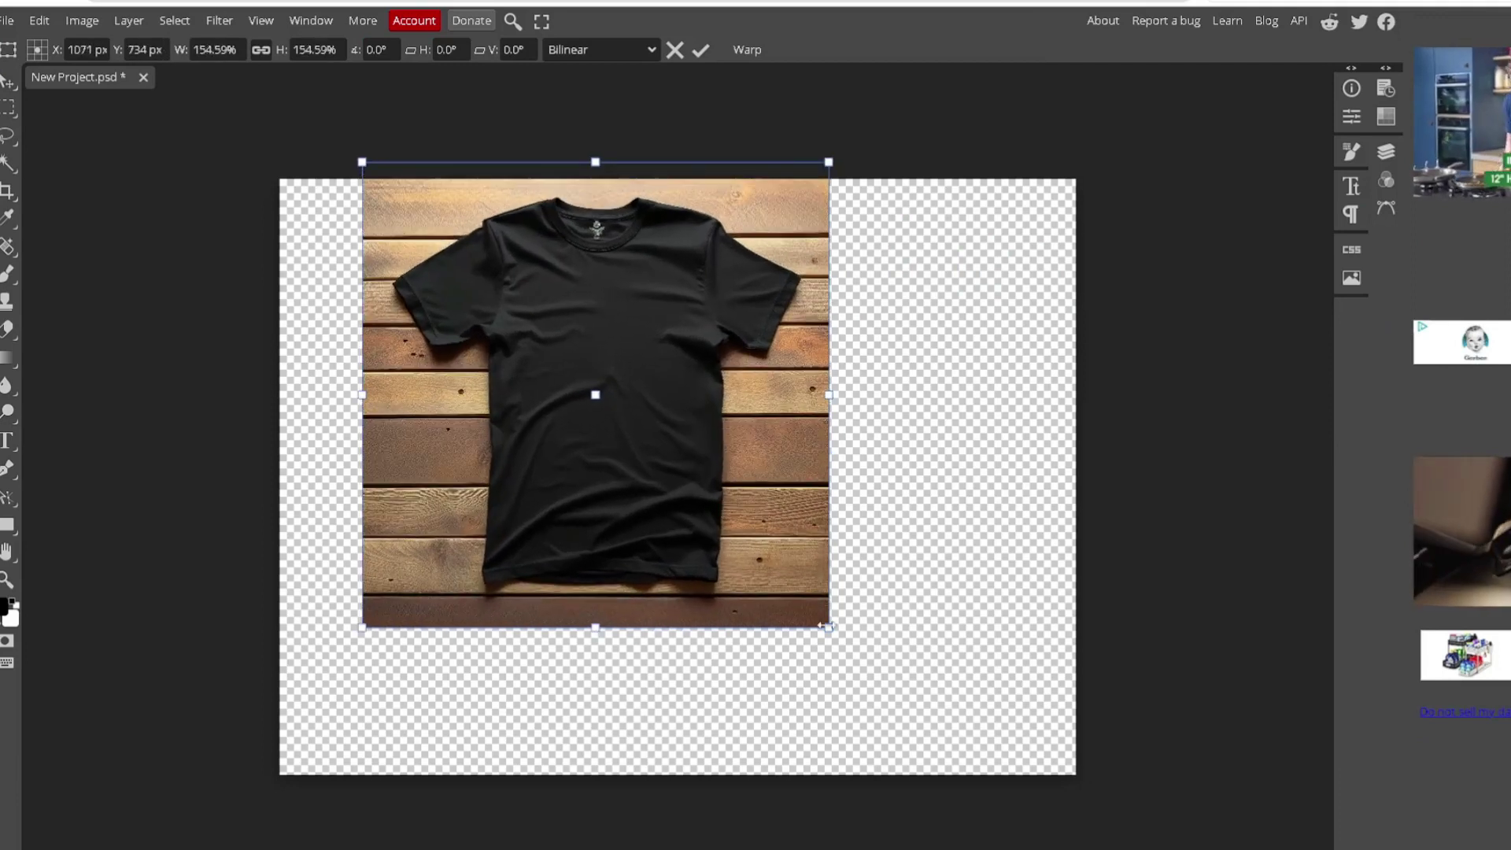
left_click_drag(826, 626, 1022, 844)
left_click_drag(1022, 503, 1080, 501)
left_click_drag(346, 500, 276, 500)
left_click_drag(607, 464, 608, 497)
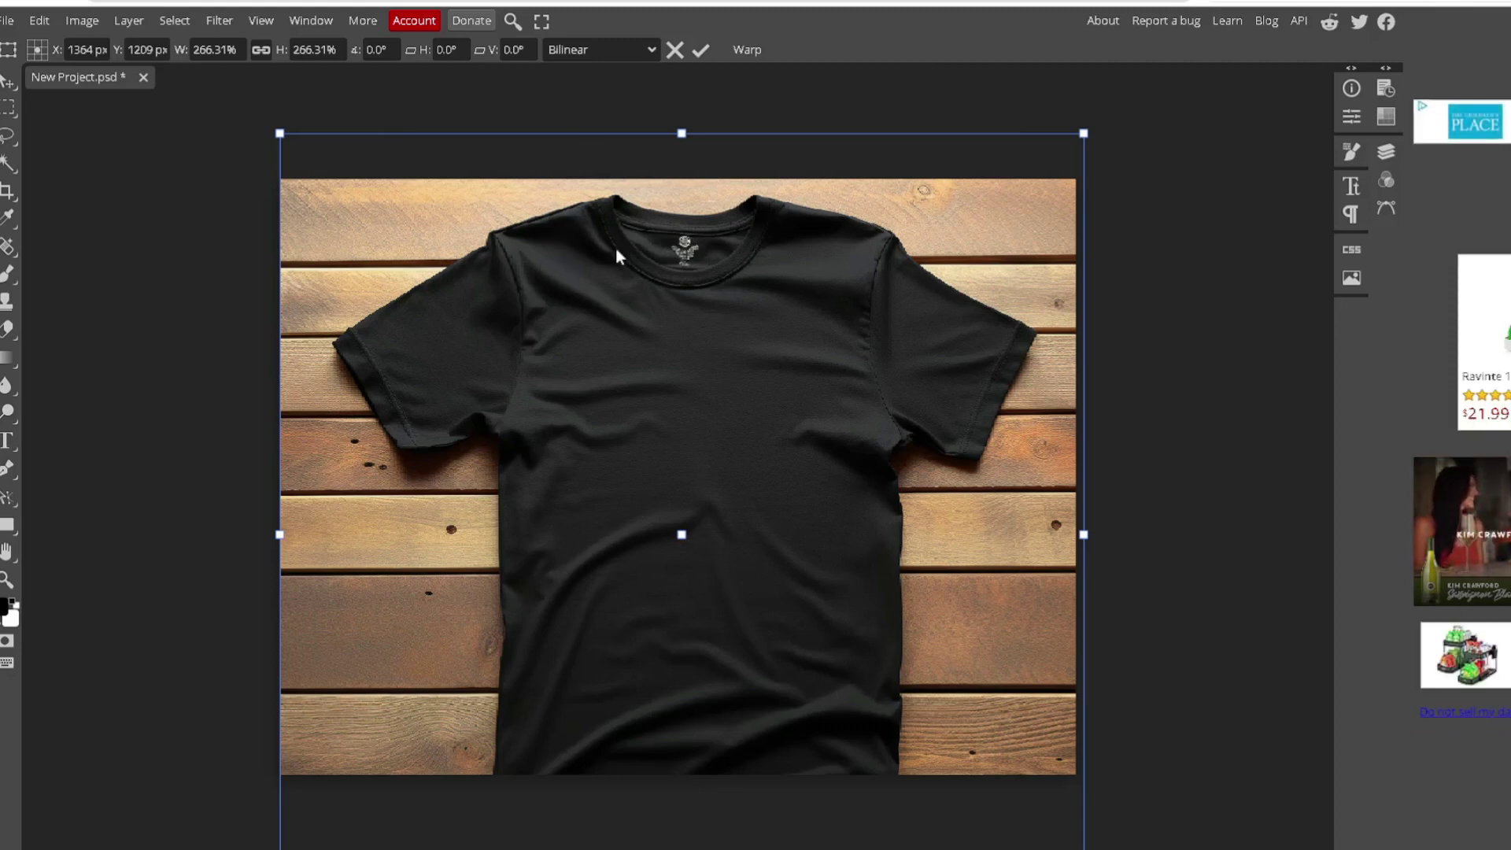
left_click_drag(652, 351, 653, 351)
left_click_drag(1082, 135, 1088, 129)
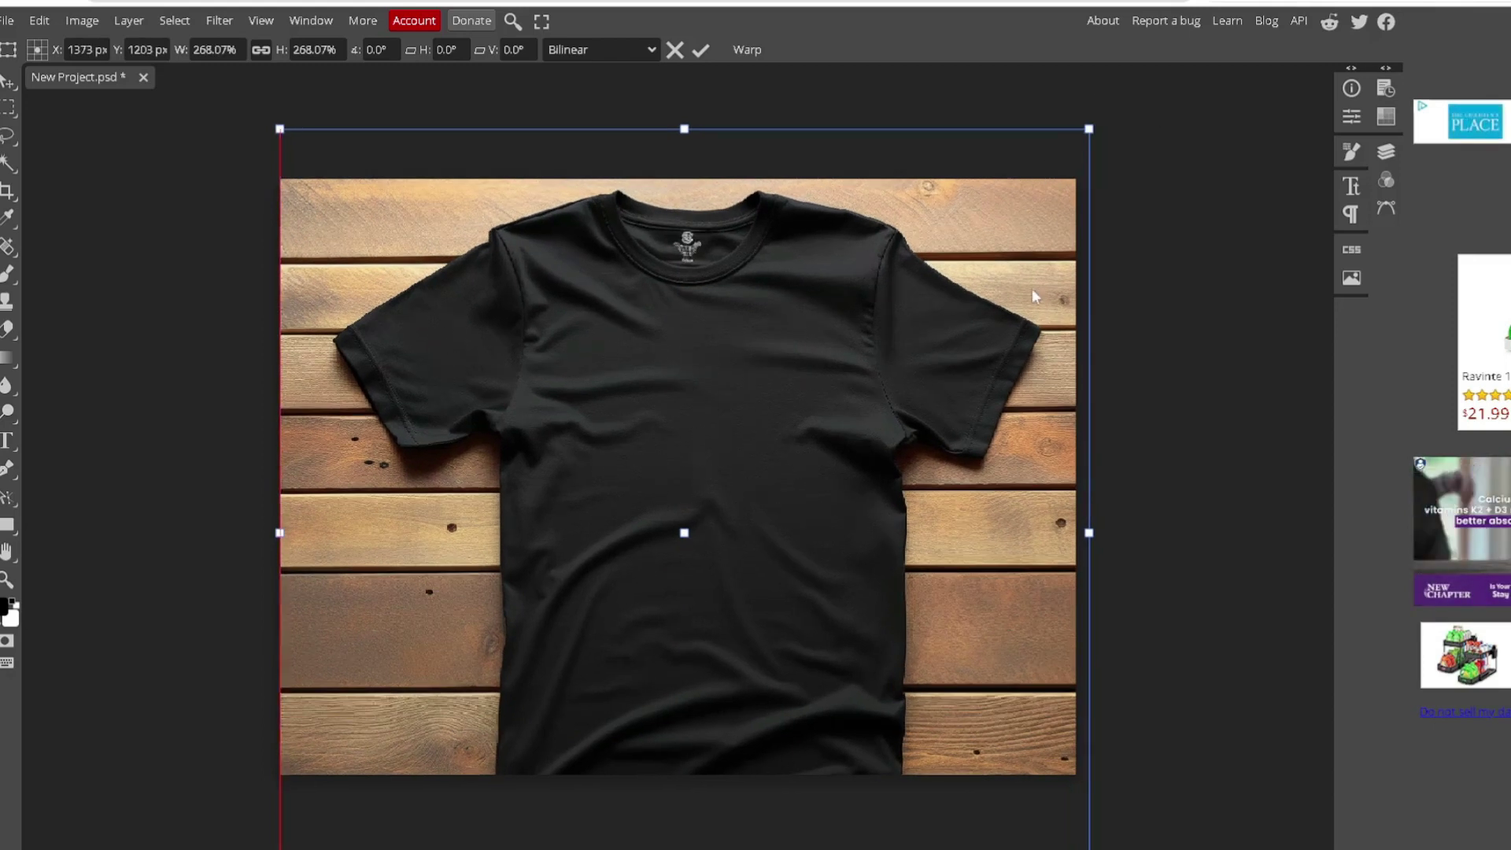
key("Up")
key("Up")
key("Up")
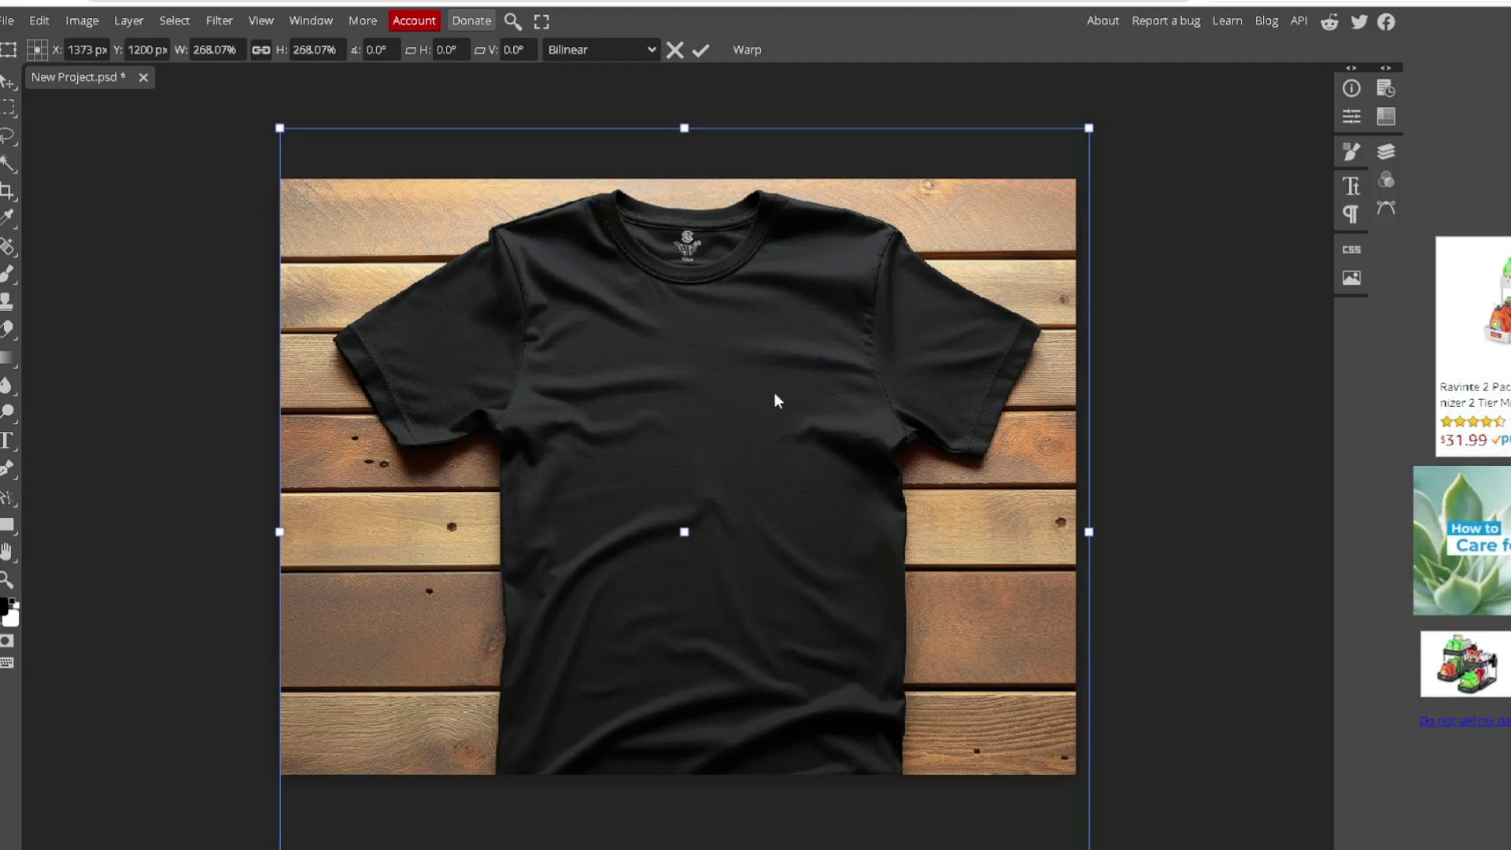
key("ctrl+v")
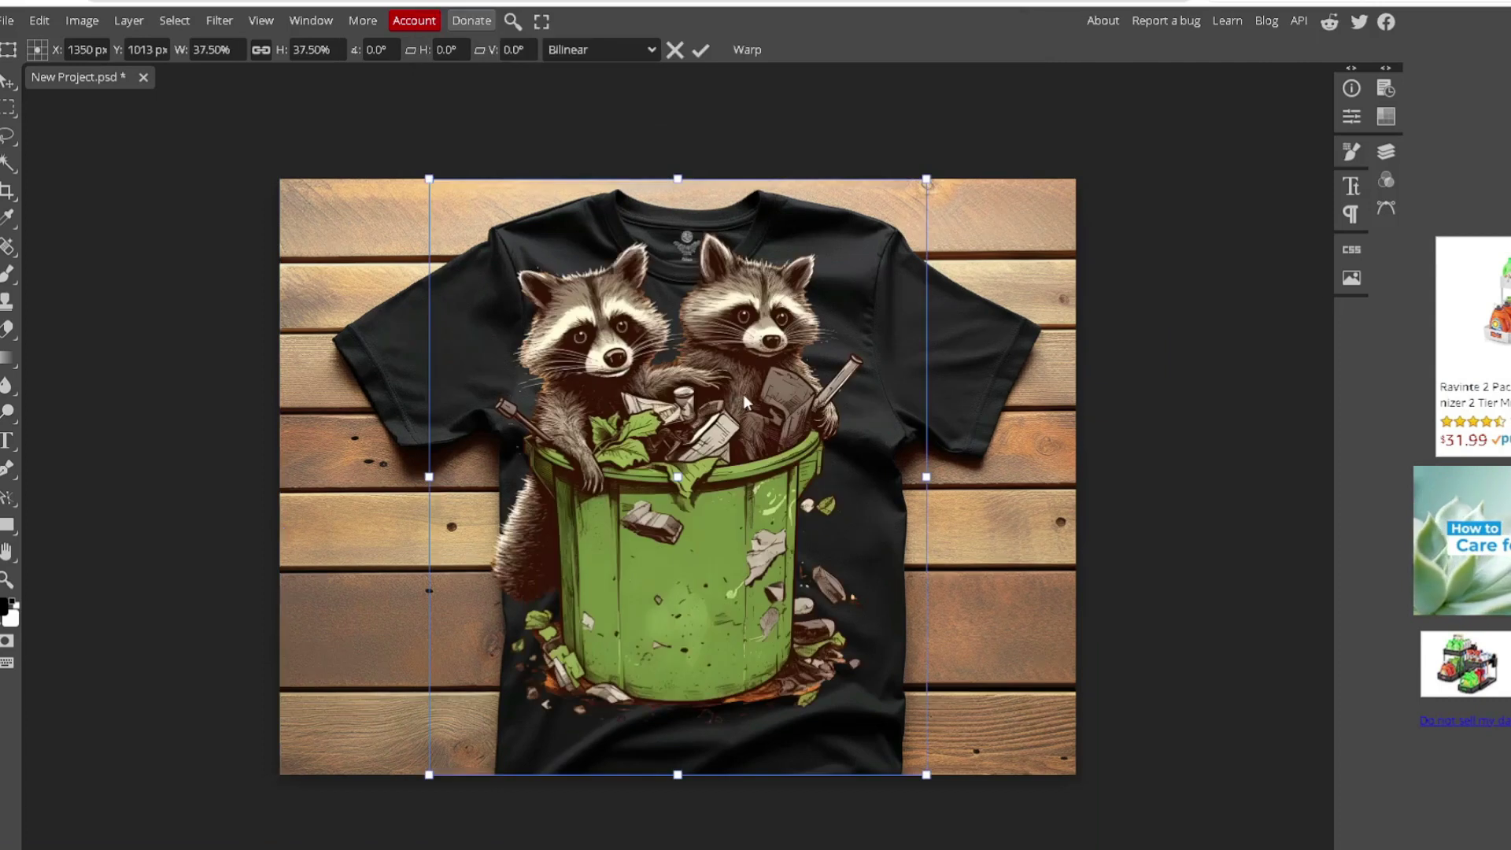
Shrink the raccoon design, move it onto the shirt centre and apply the transform.
left_click_drag(750, 392, 798, 412)
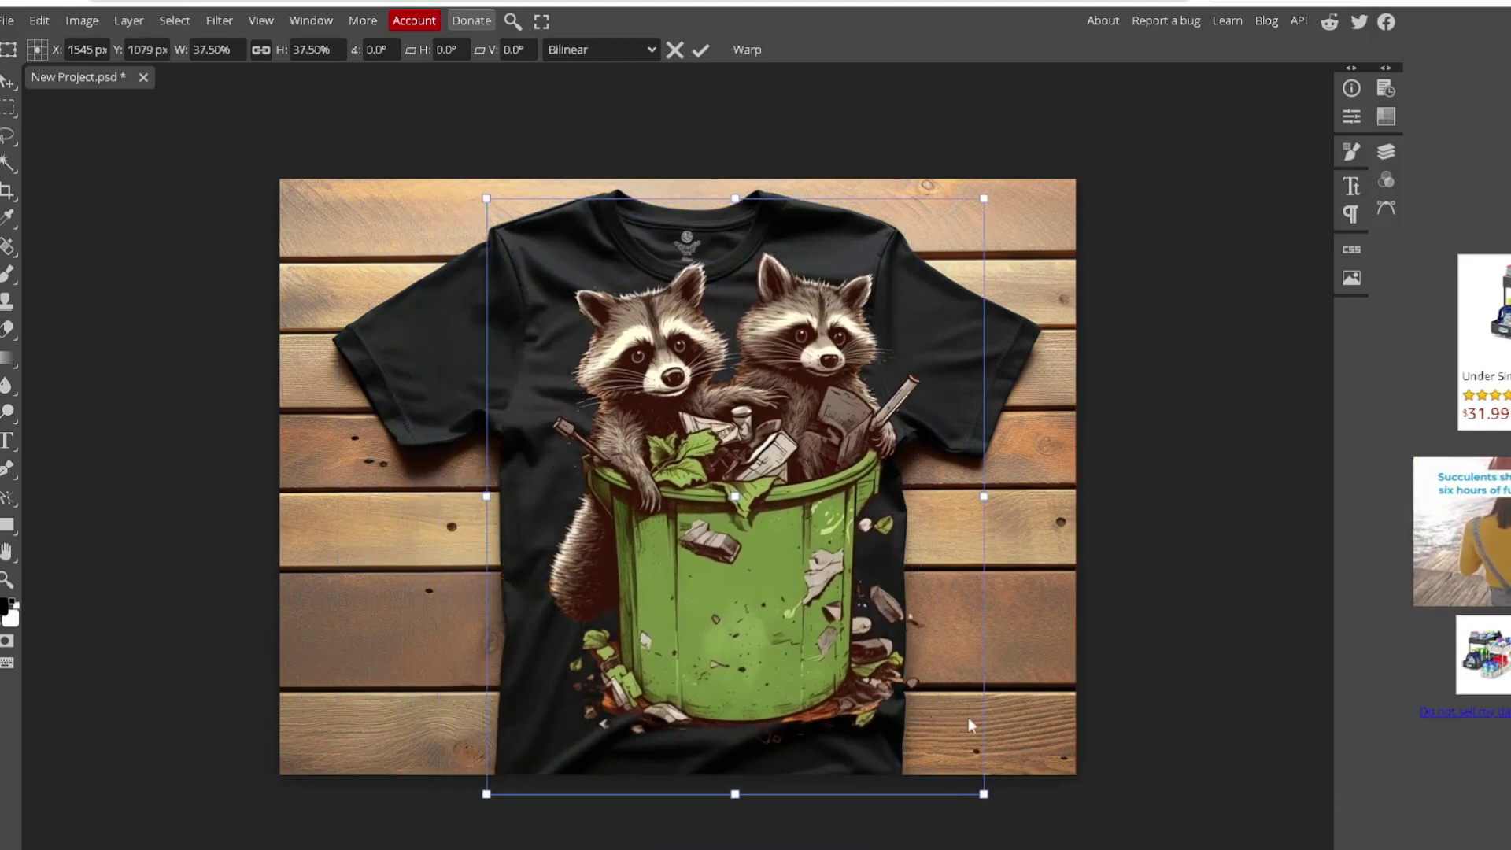
left_click_drag(984, 794, 883, 693)
left_click_drag(756, 551, 736, 534)
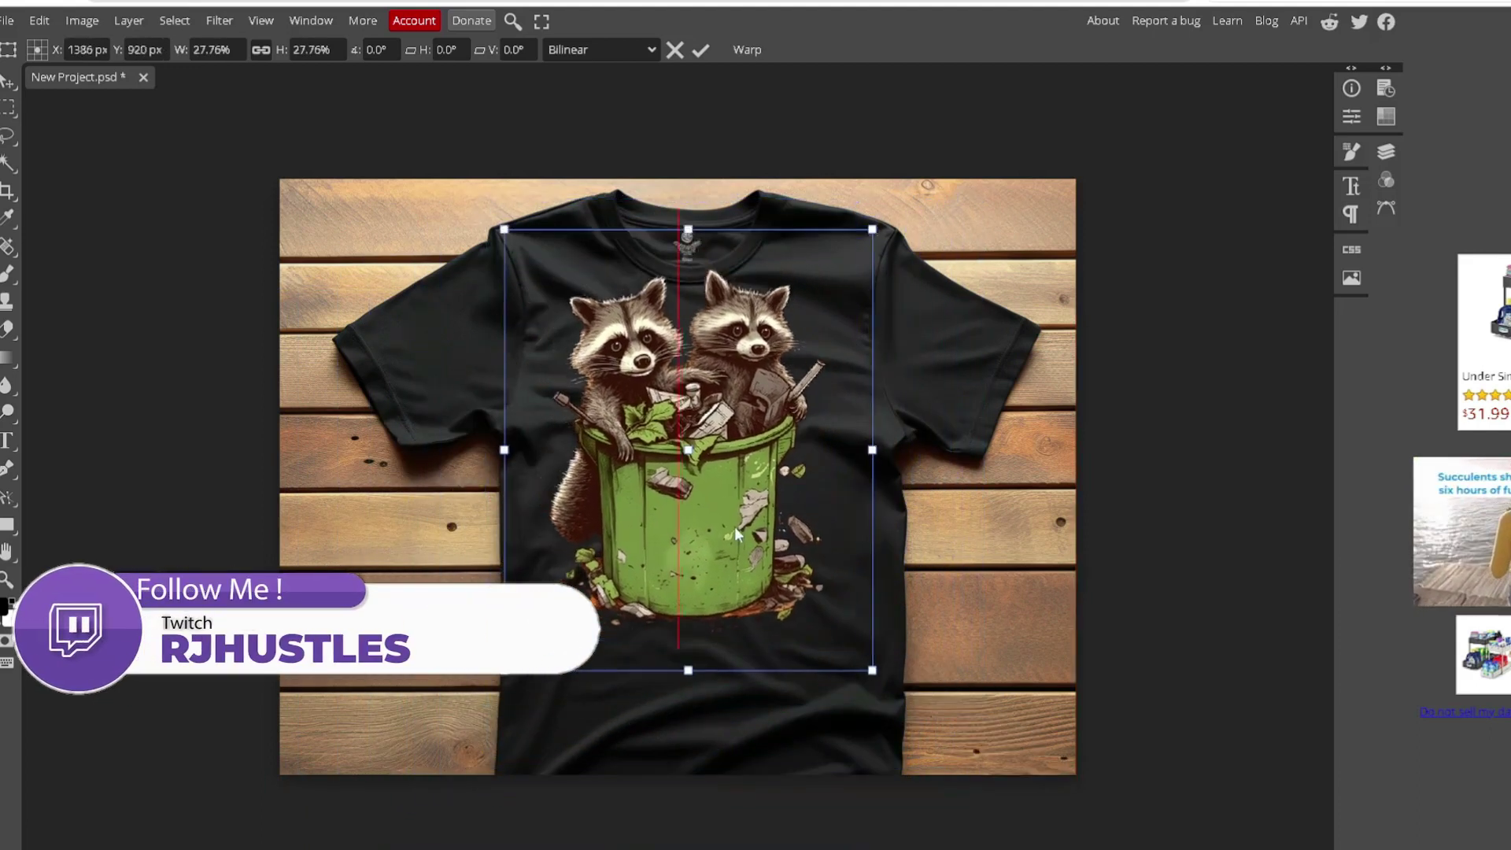
left_click_drag(872, 670, 815, 604)
left_click_drag(787, 551, 826, 569)
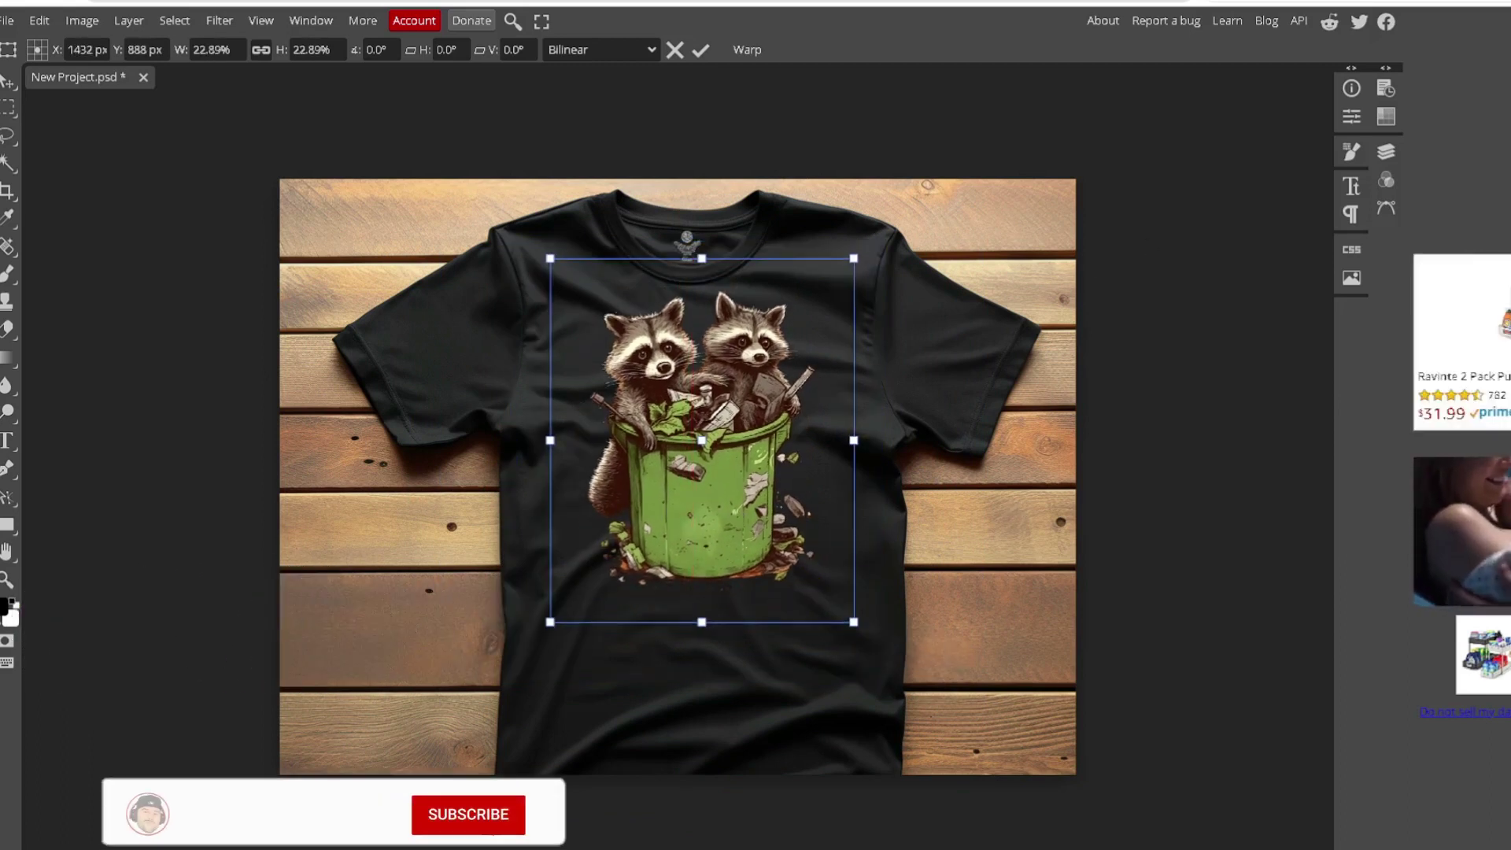
key("Return")
Realign the t-shirt photo on the canvas and shift the design slightly.
left_click_drag(941, 302, 909, 270)
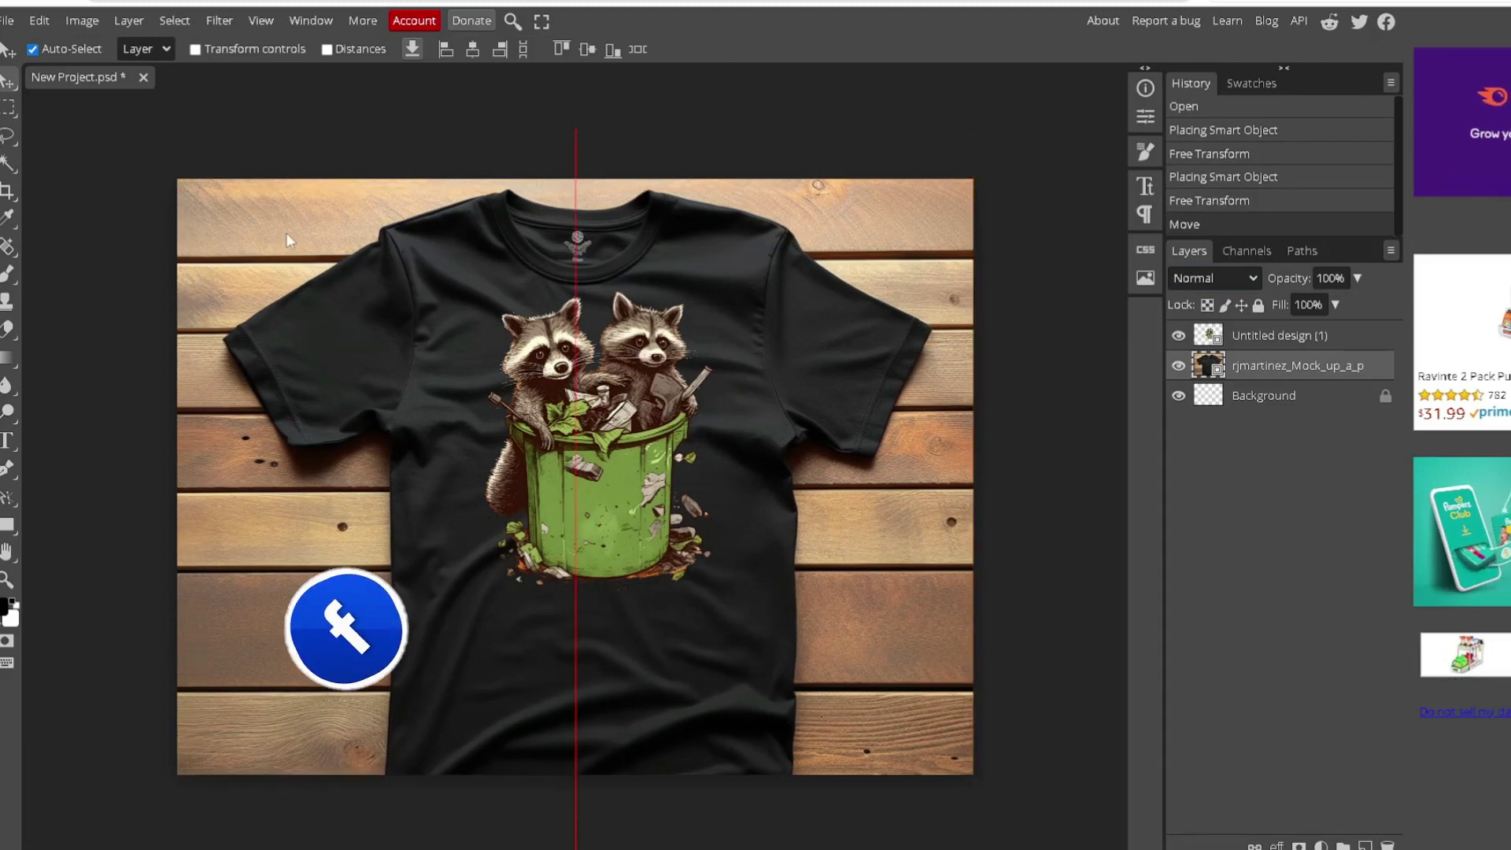
left_click_drag(286, 233, 287, 241)
left_click(967, 103)
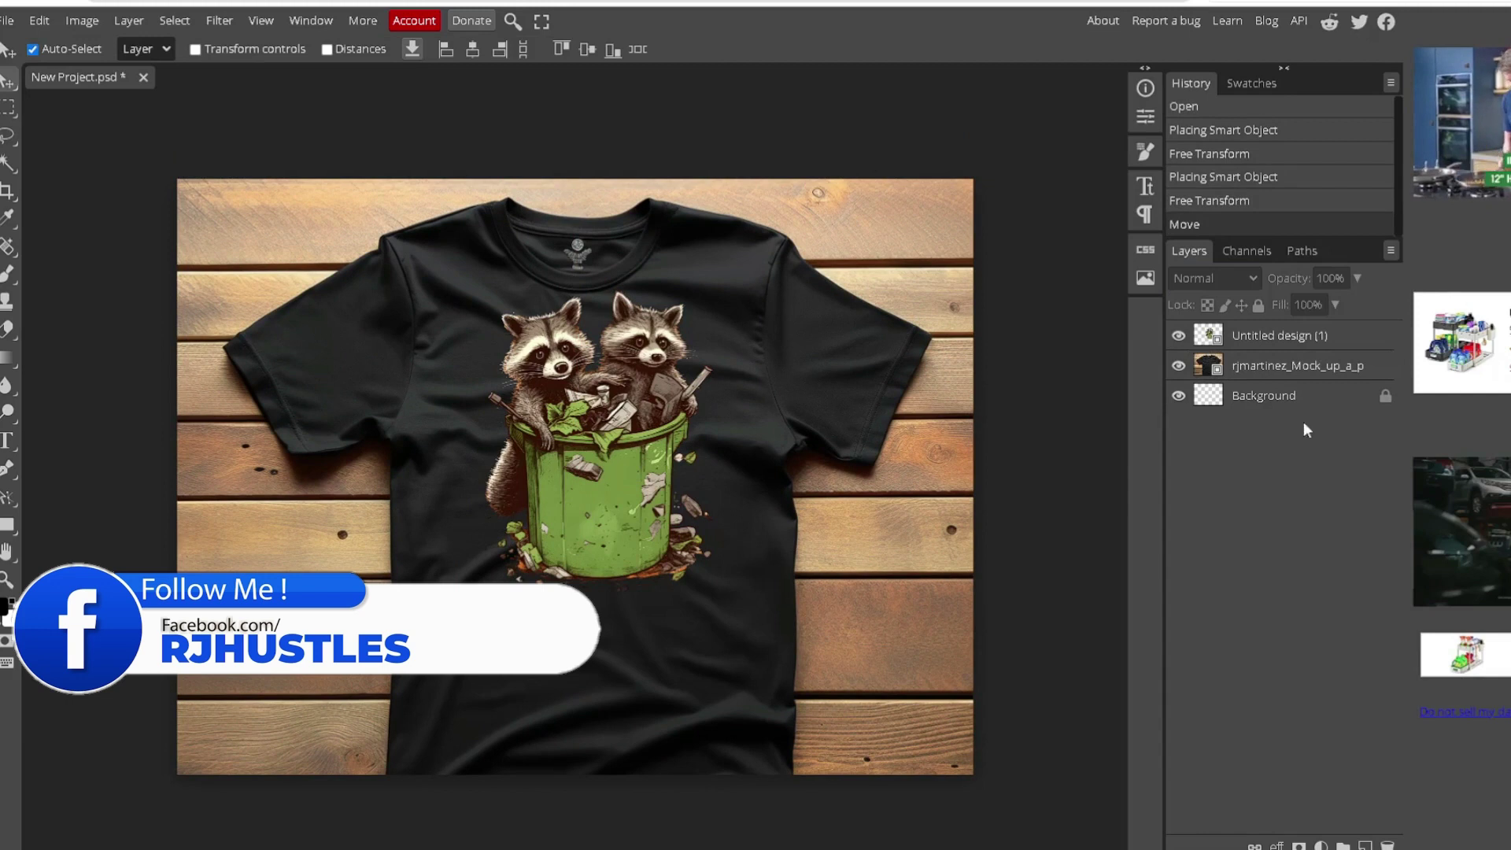
mouse_move(614, 440)
left_mouse_down()
mouse_move(599, 450)
mouse_move(623, 443)
left_mouse_up()
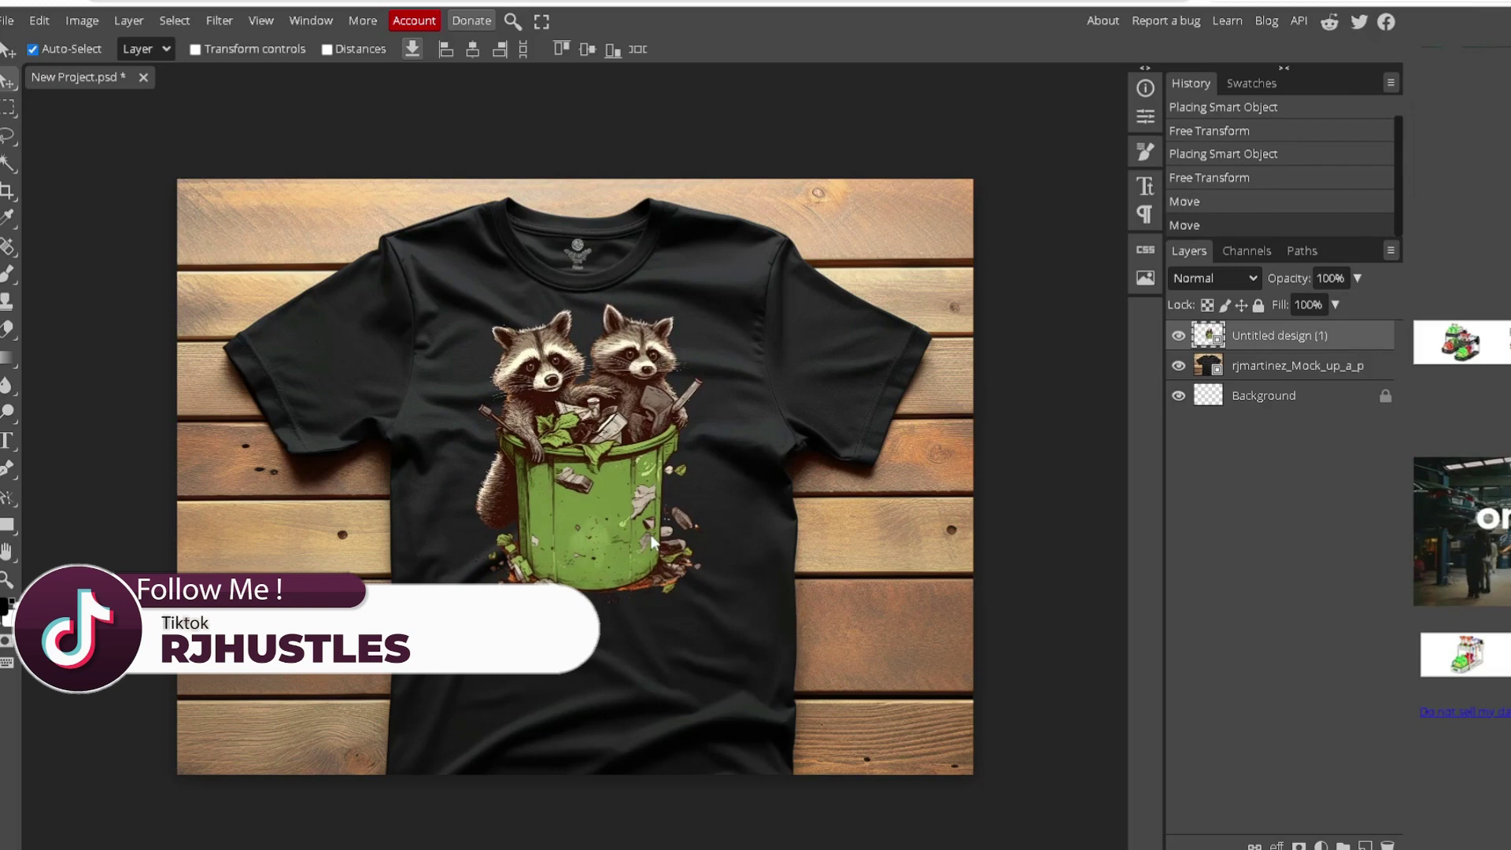
Refine the design with Free Transform, enlarging it slightly and centring it on the chest.
left_click(39, 20)
left_click(102, 429)
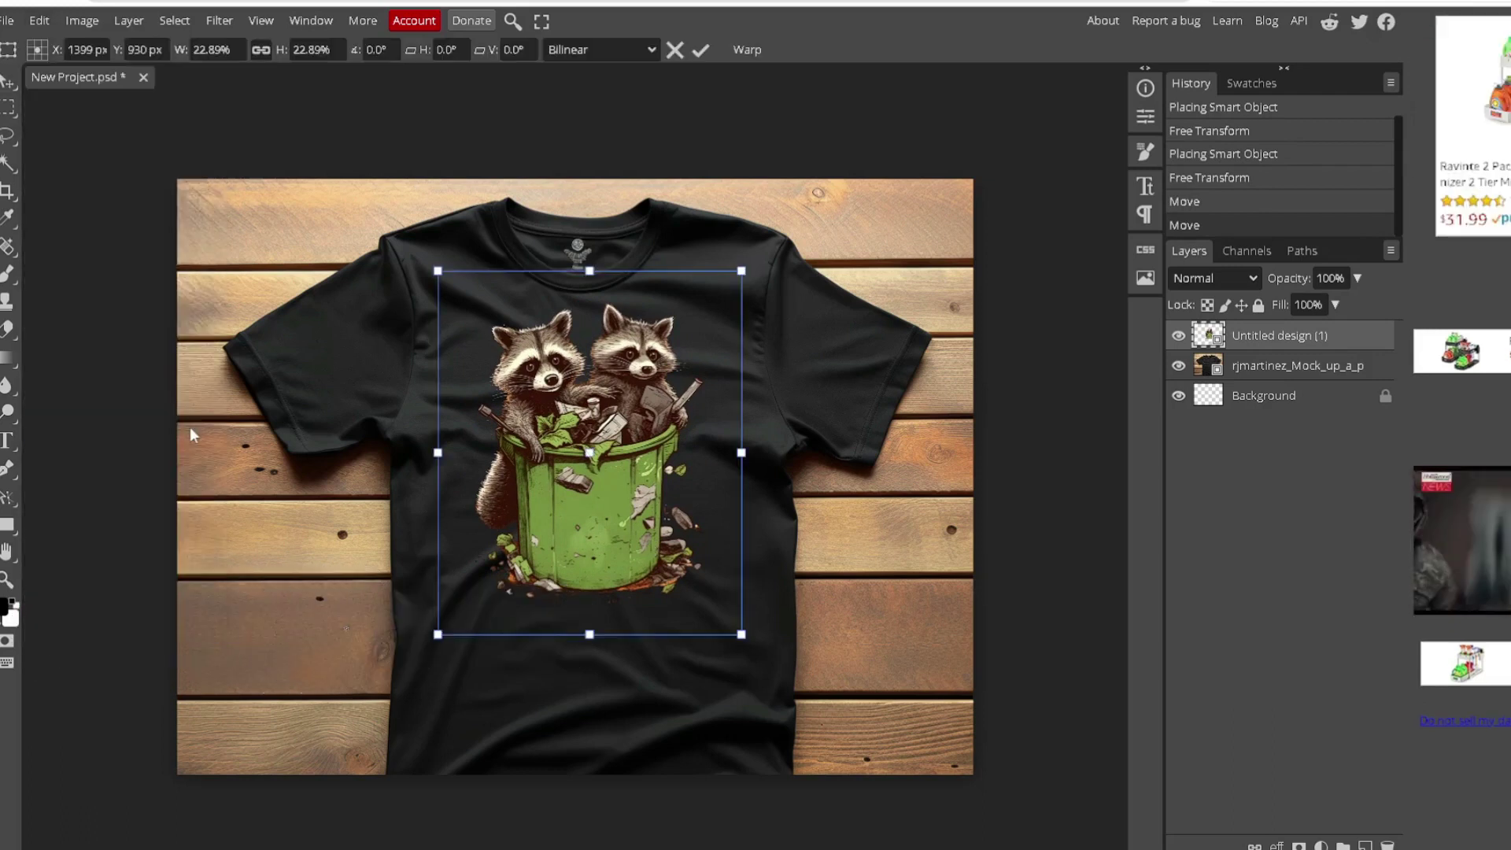
left_click_drag(742, 634, 782, 677)
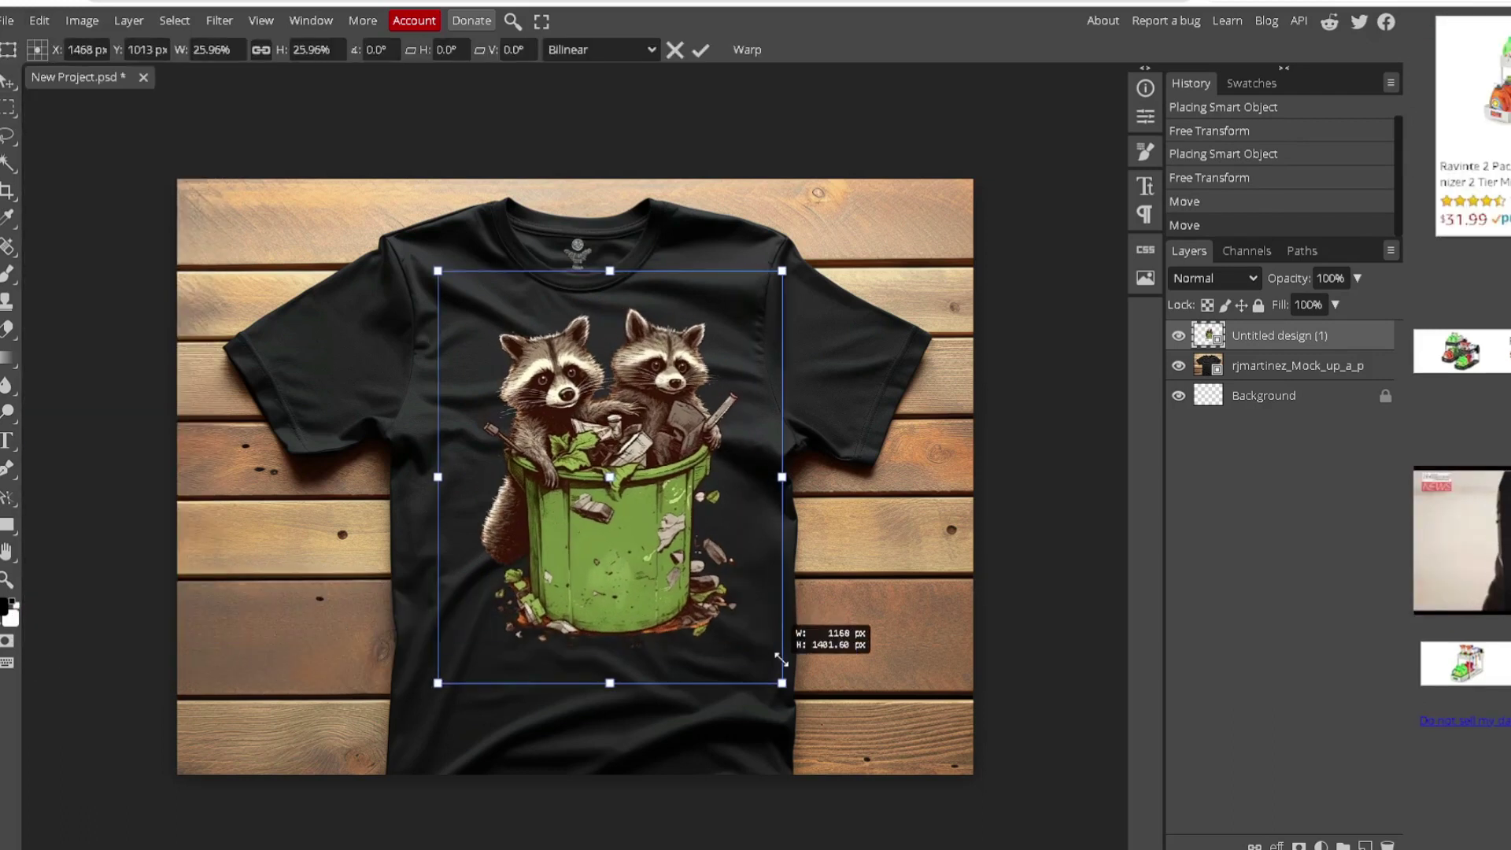
mouse_move(665, 560)
left_mouse_down()
mouse_move(641, 549)
mouse_move(665, 560)
mouse_move(650, 558)
left_mouse_up()
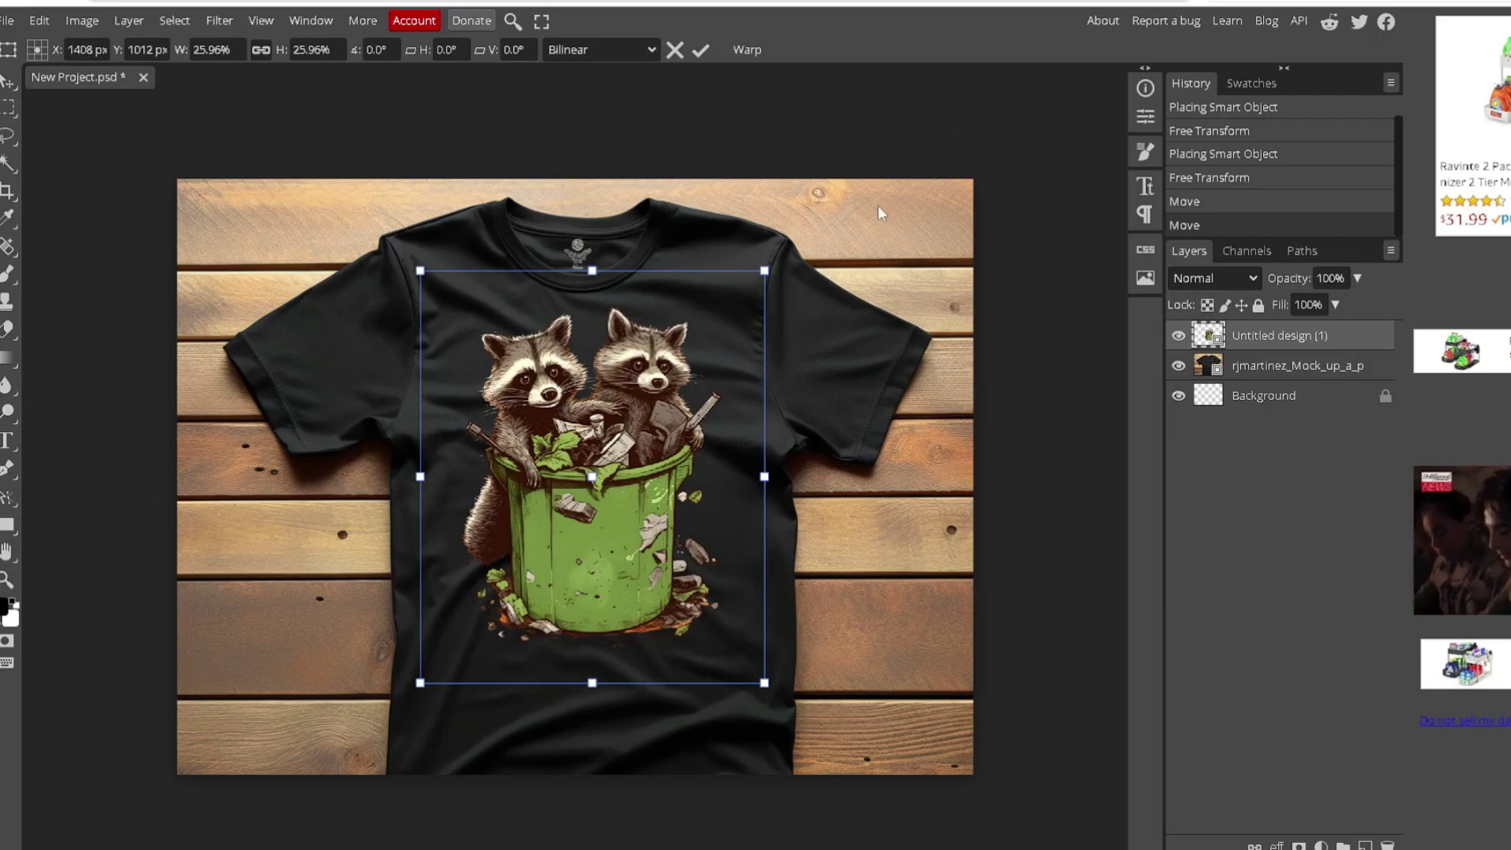
key("Left")
key("Left")
key("Left")
key("Left")
key("Left")
key("Left")
key("Left")
key("Left")
key("Left")
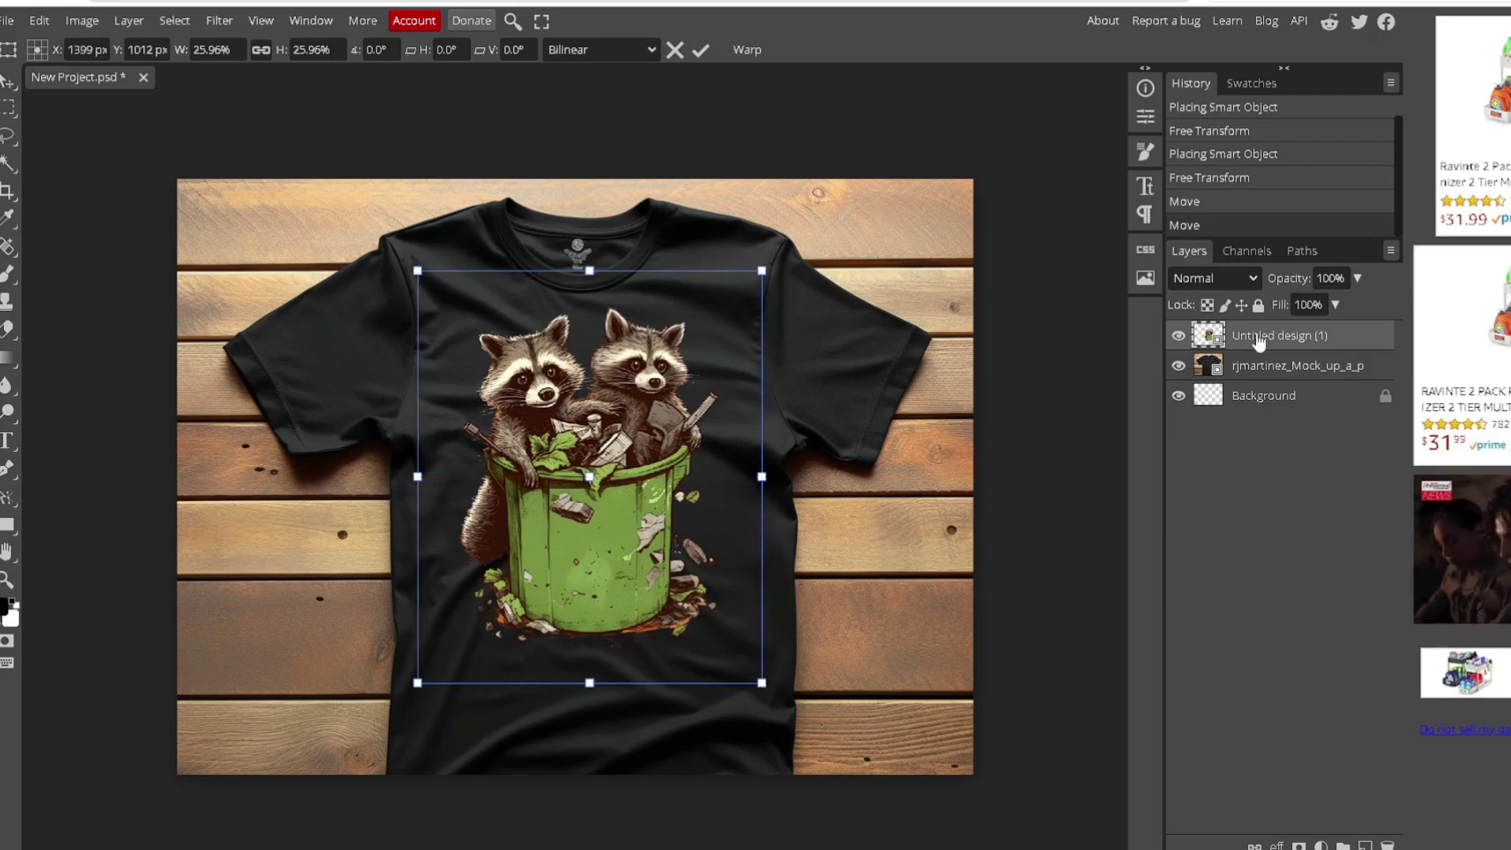
left_click(1275, 371)
left_click_drag(853, 291, 860, 291)
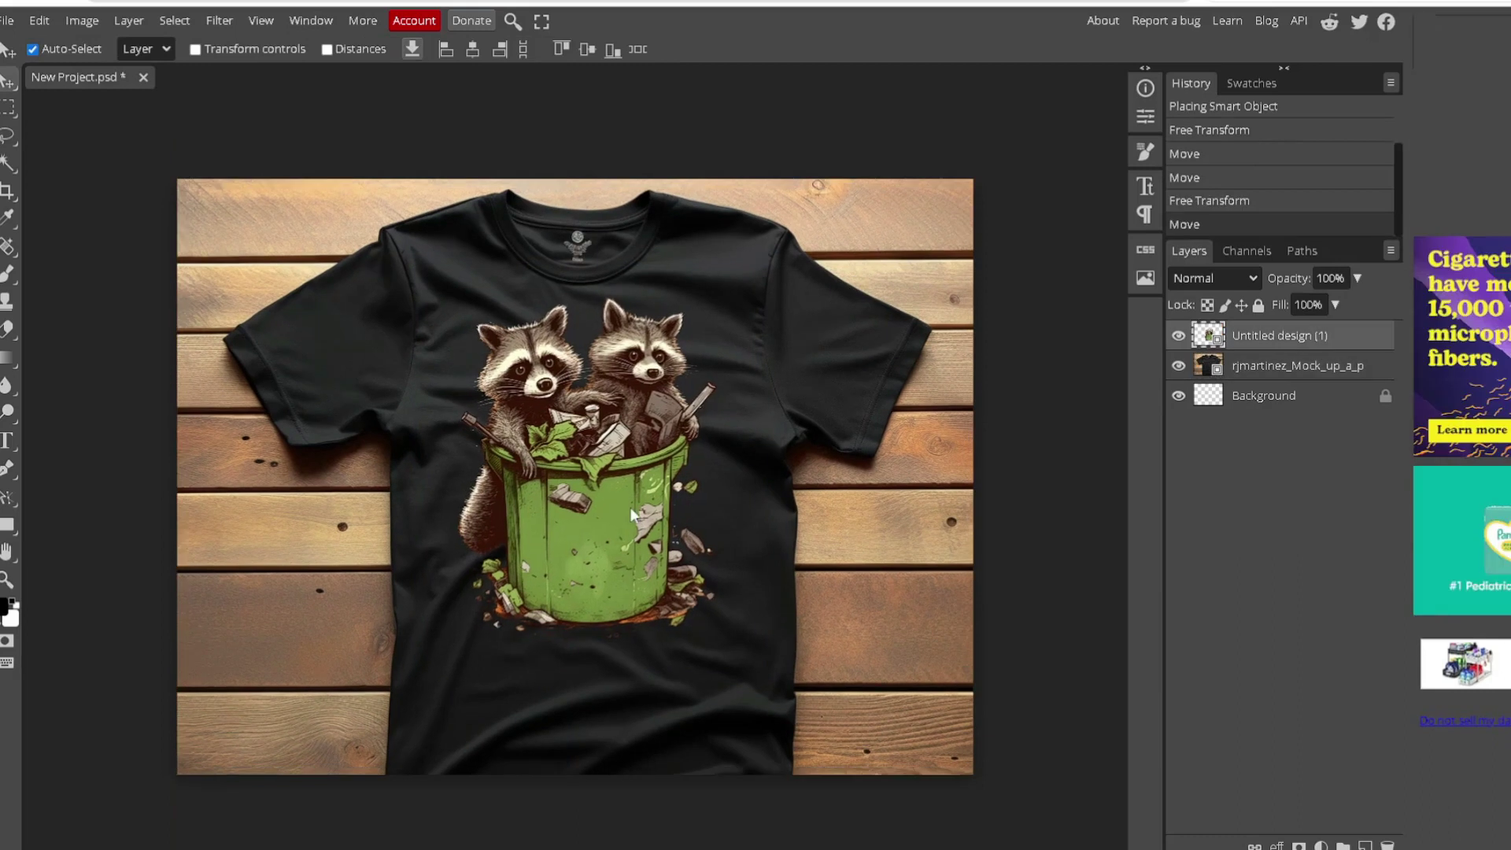
left_click_drag(629, 507, 633, 507)
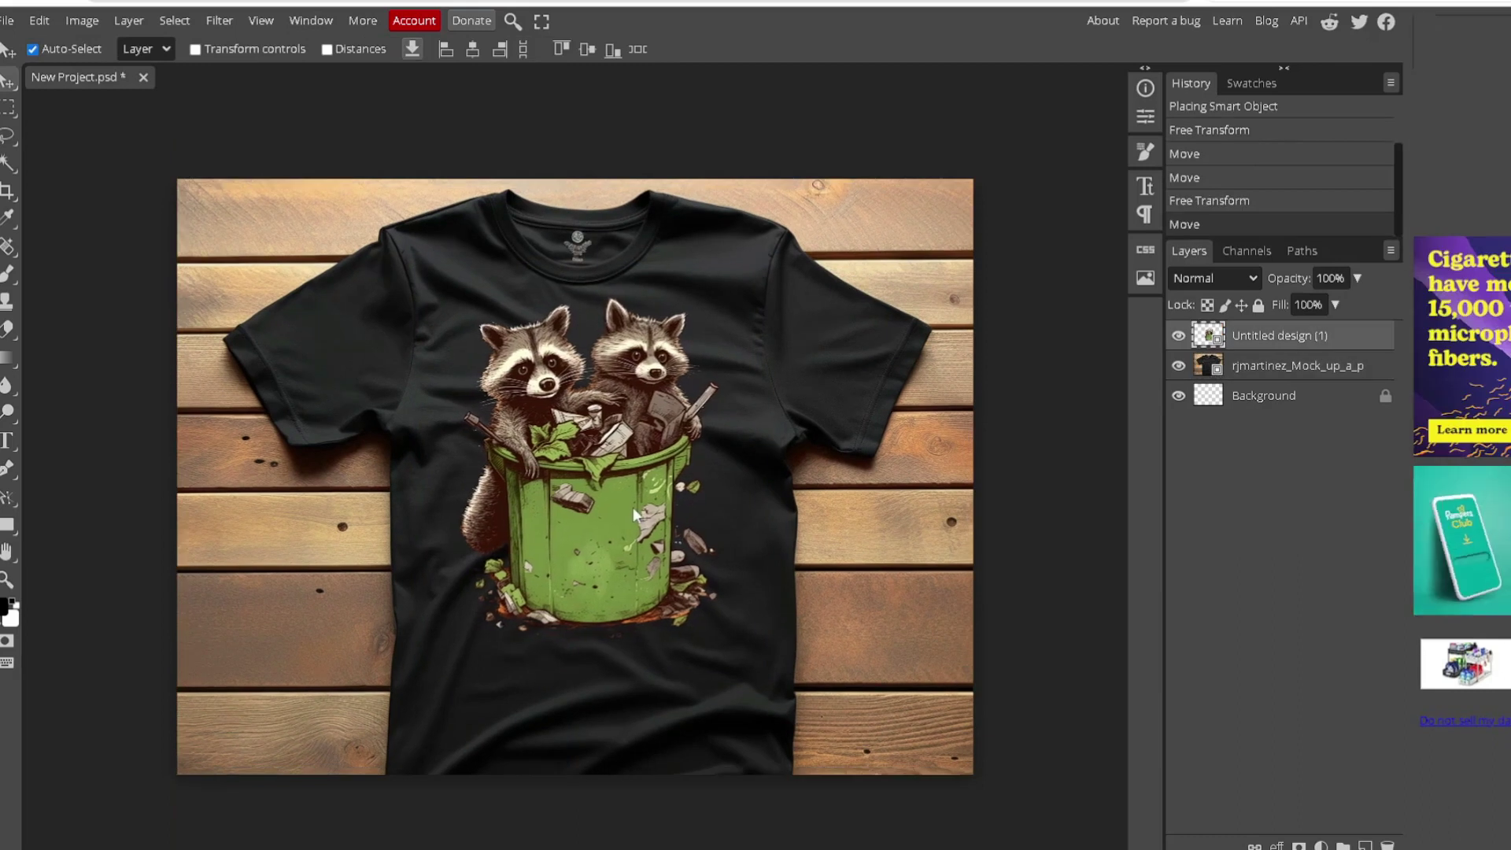
Export the mockup with Save for web as a 2700 × 2025 JPG at 70% quality.
left_click(8, 21)
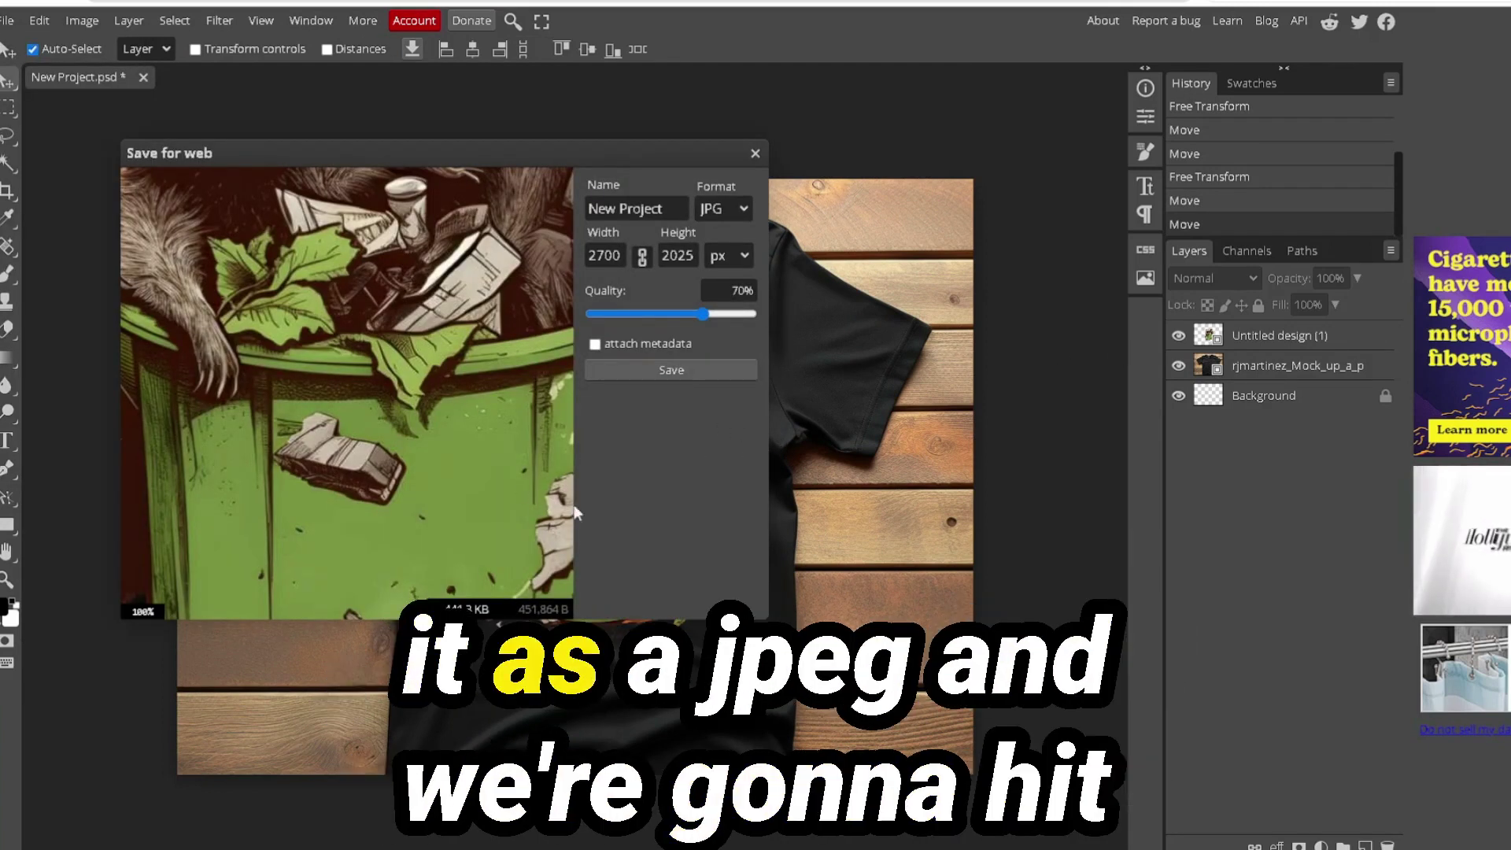
left_click(712, 370)
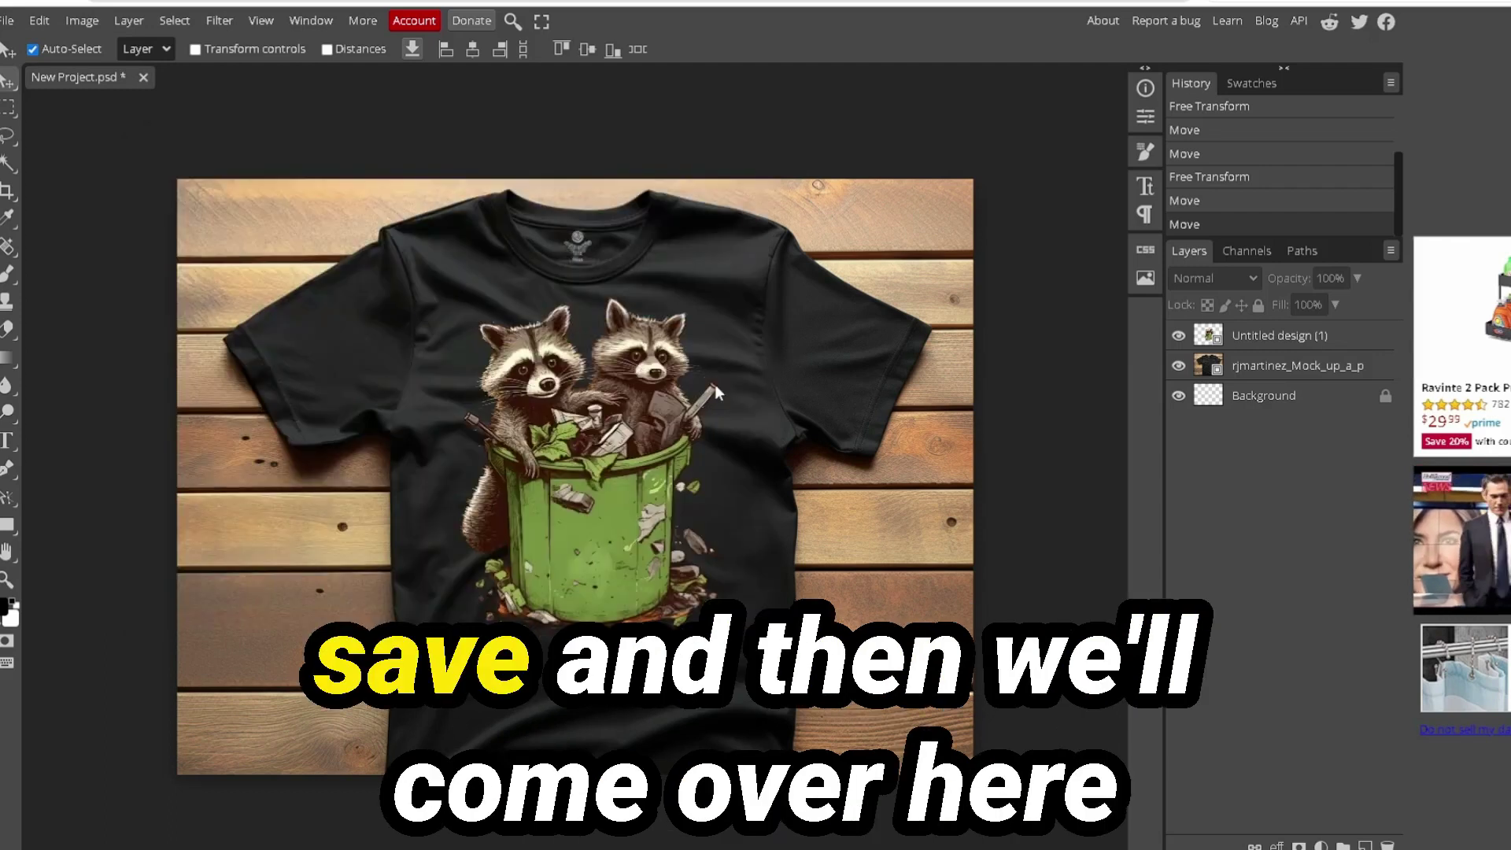